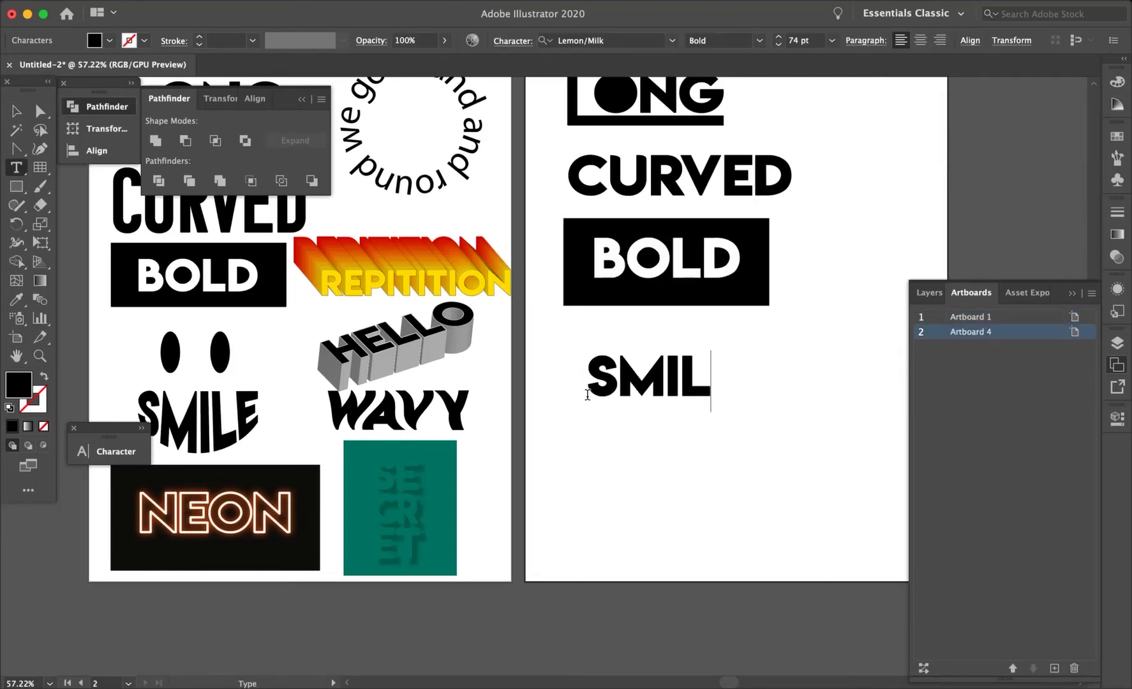
Select the SMILE text and preview an Arc warp on it, then cancel.
key(BackSpace)
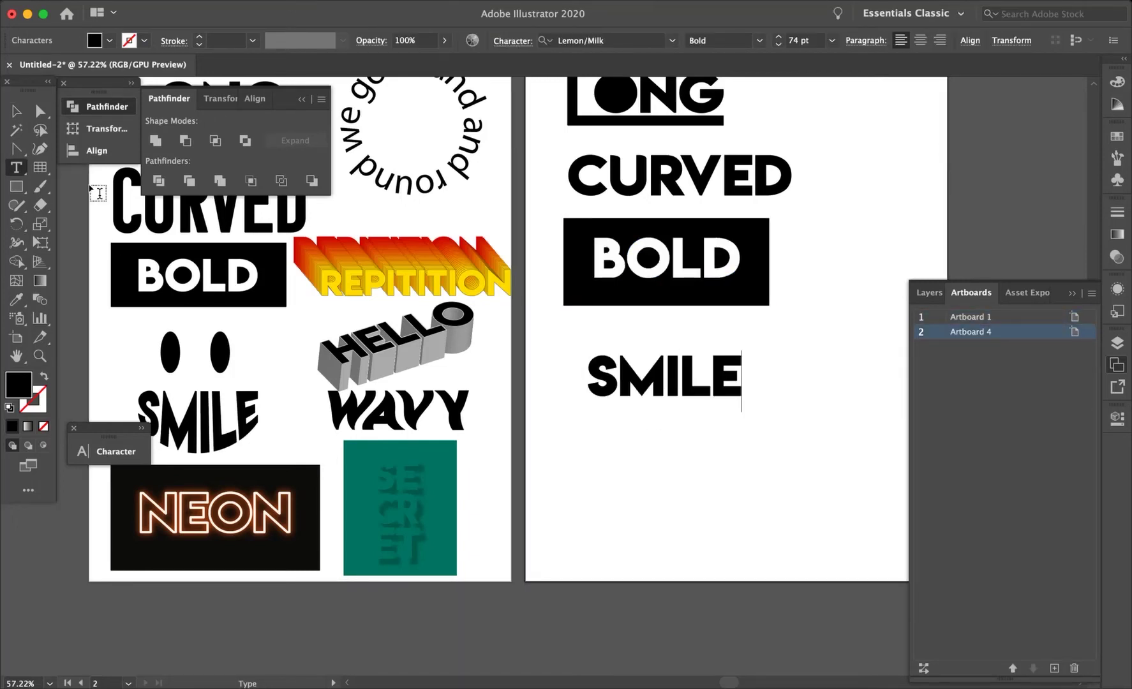
click(16, 111)
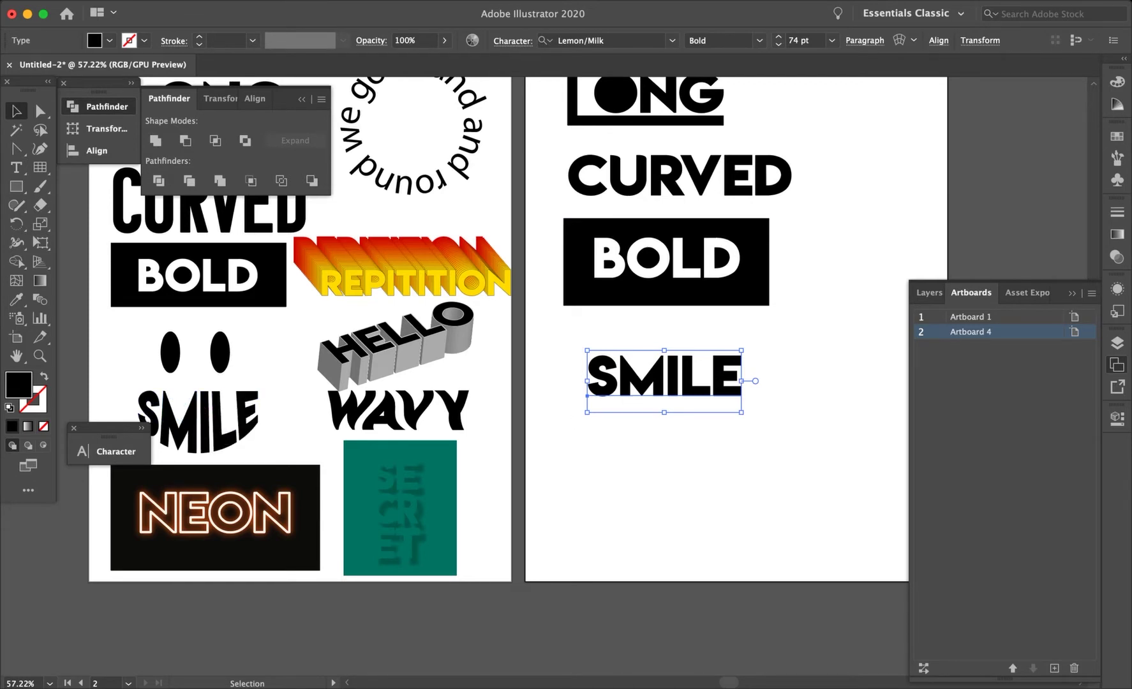
click(319, 1)
mouse_move(359, 223)
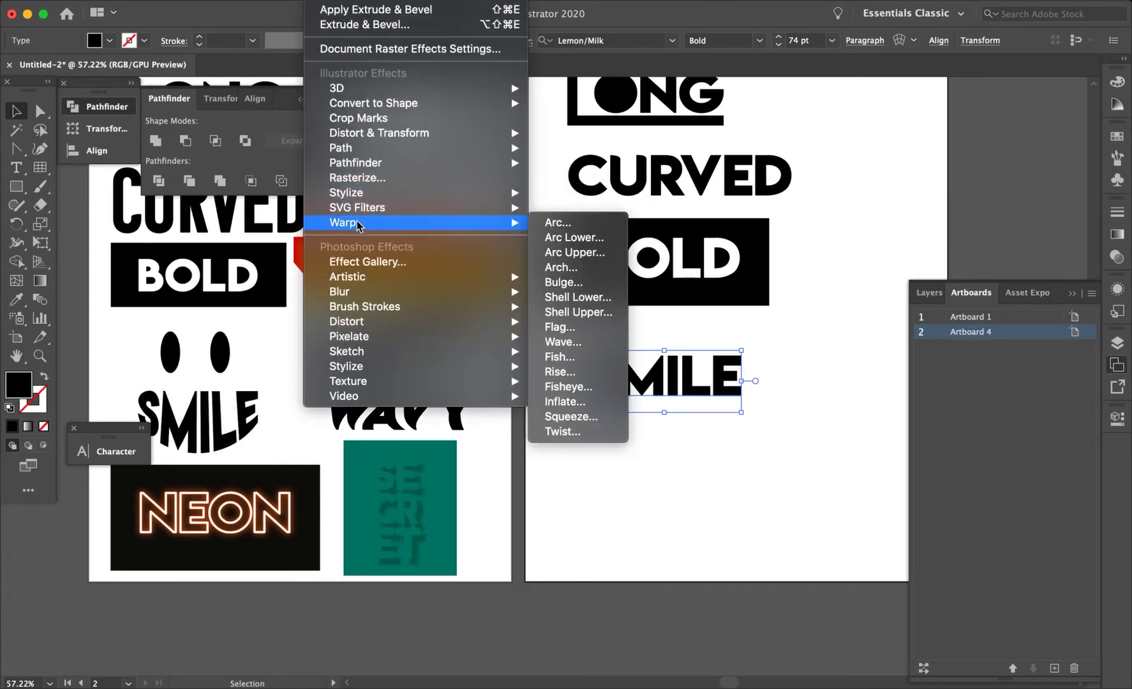
click(558, 222)
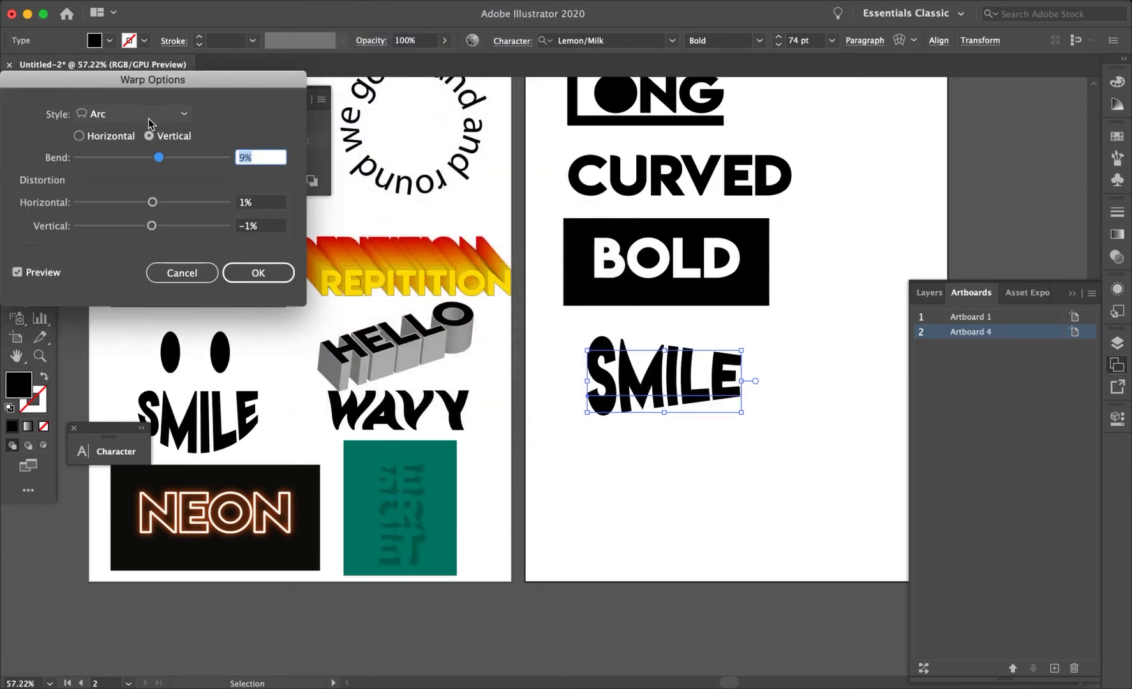
click(185, 273)
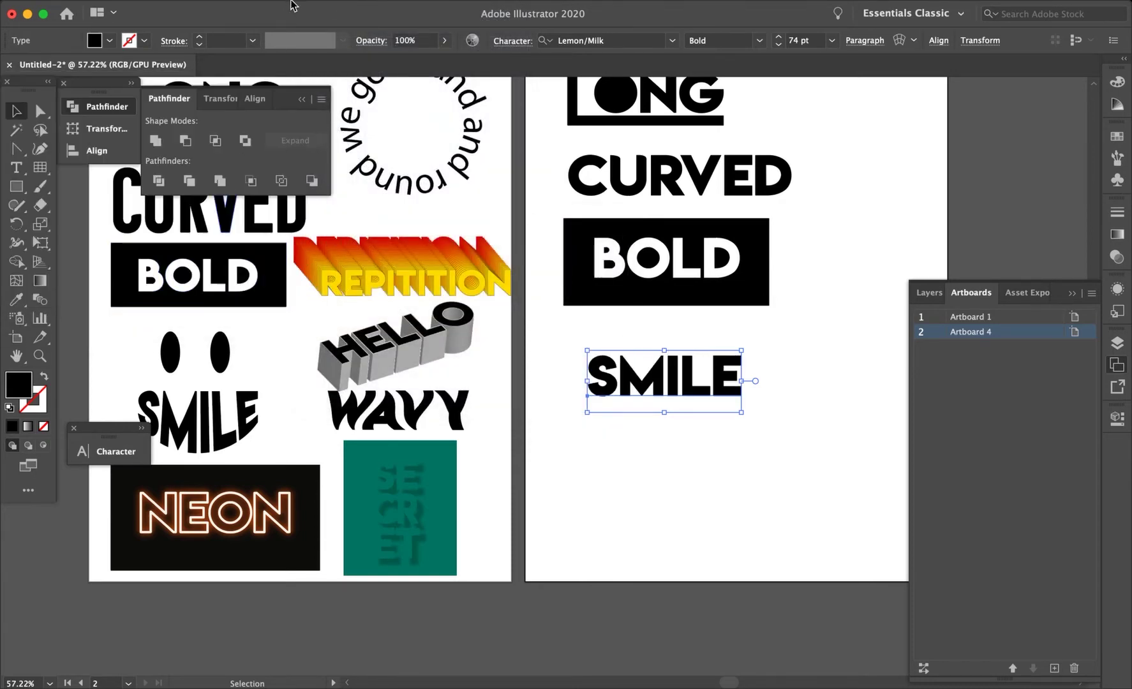
Warp SMILE with a horizontal Arc Lower style at 35% bend.
click(295, 2)
mouse_move(348, 222)
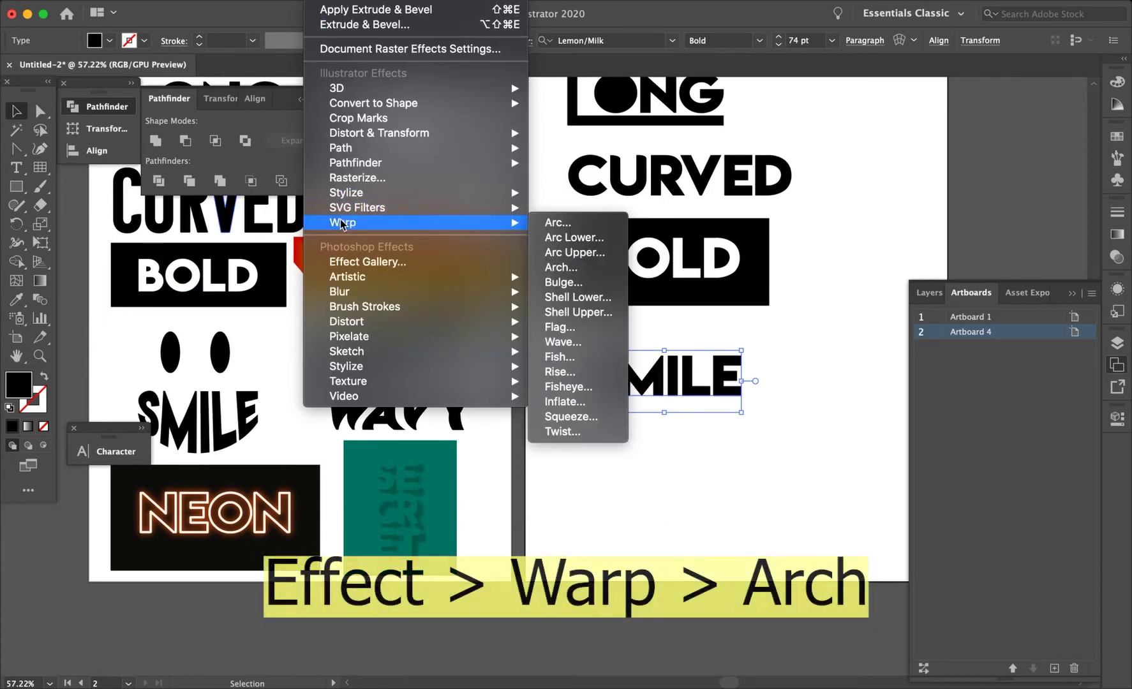
click(559, 223)
click(132, 113)
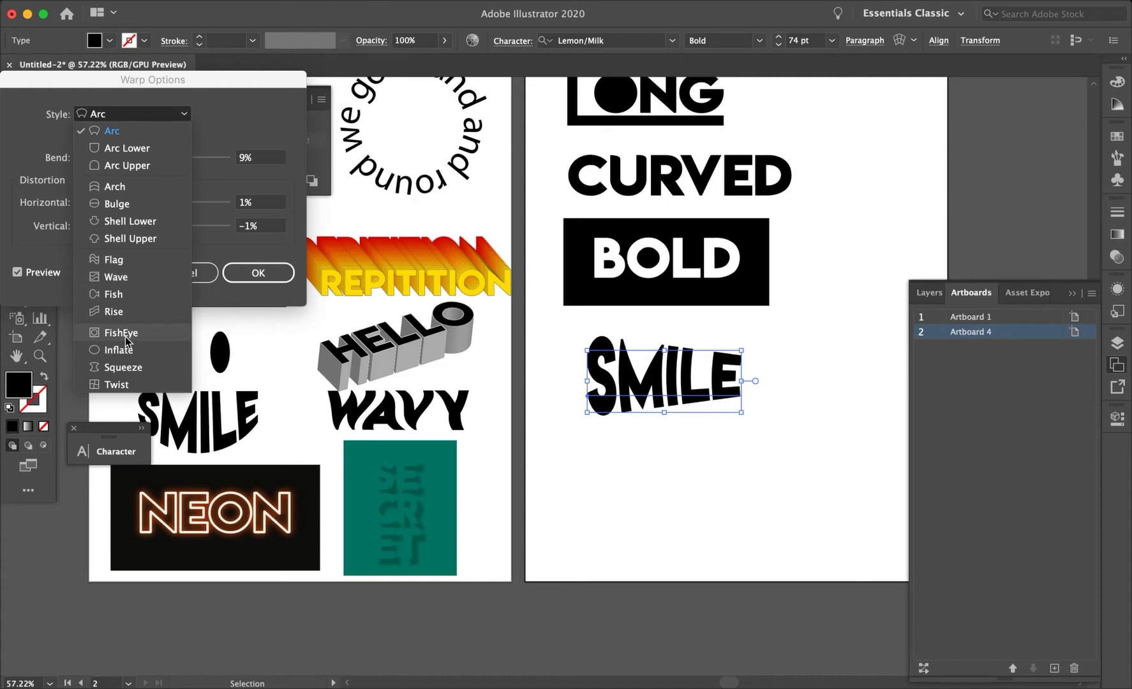
click(134, 150)
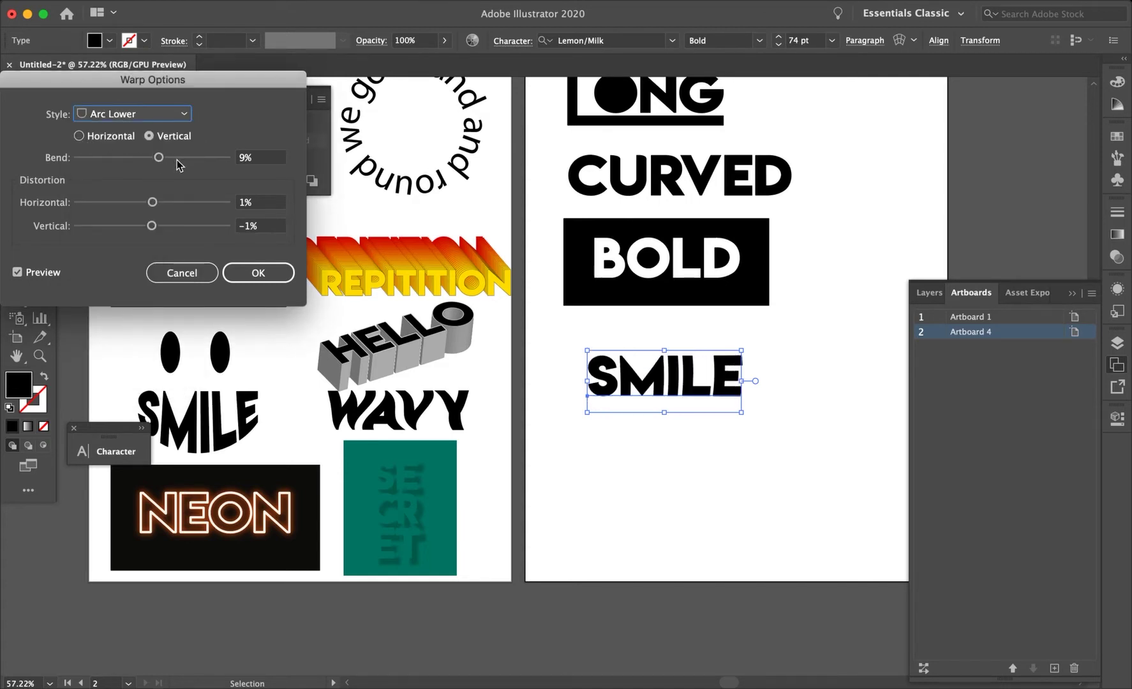
drag(178, 158, 209, 158)
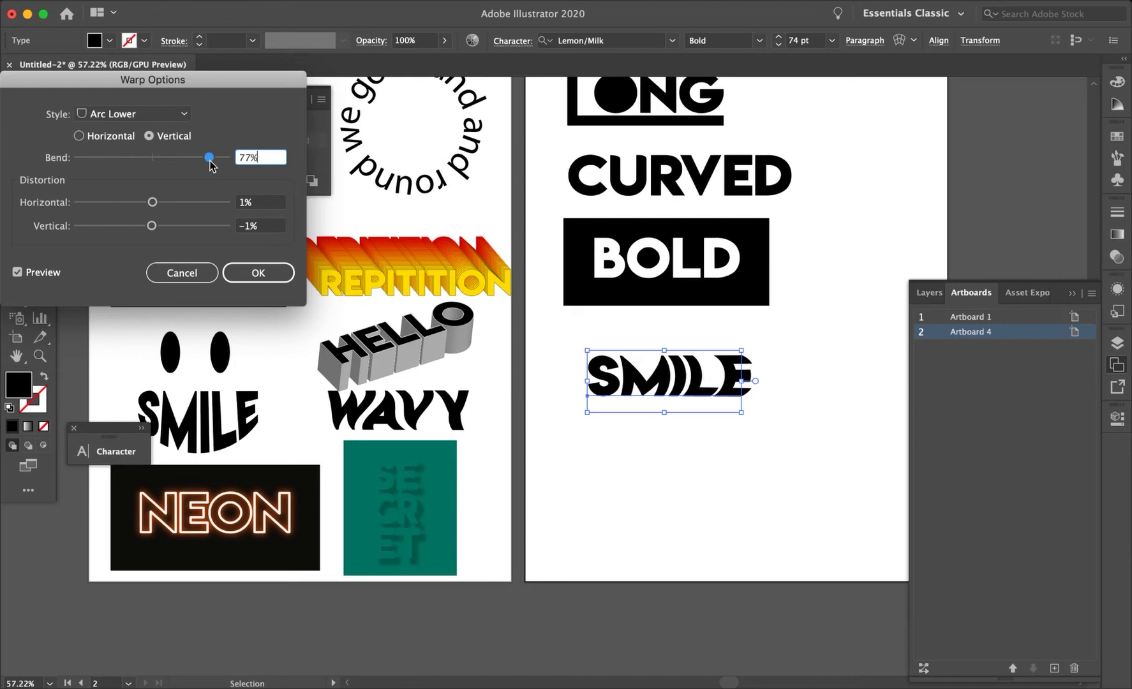
click(92, 137)
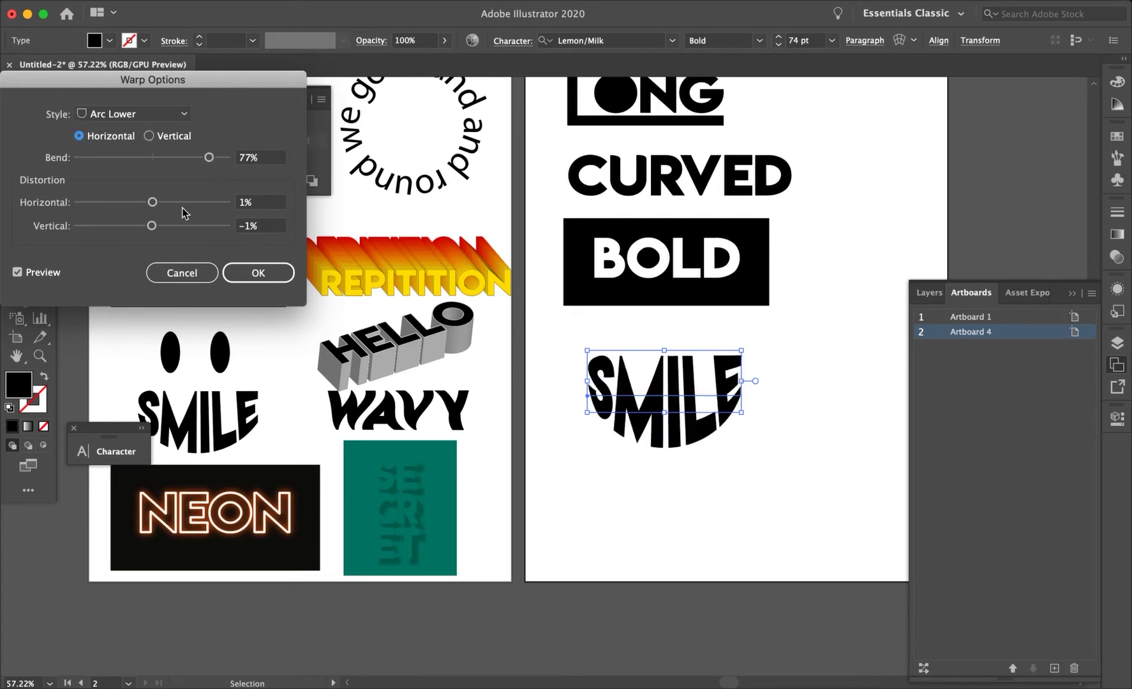
drag(209, 157, 180, 159)
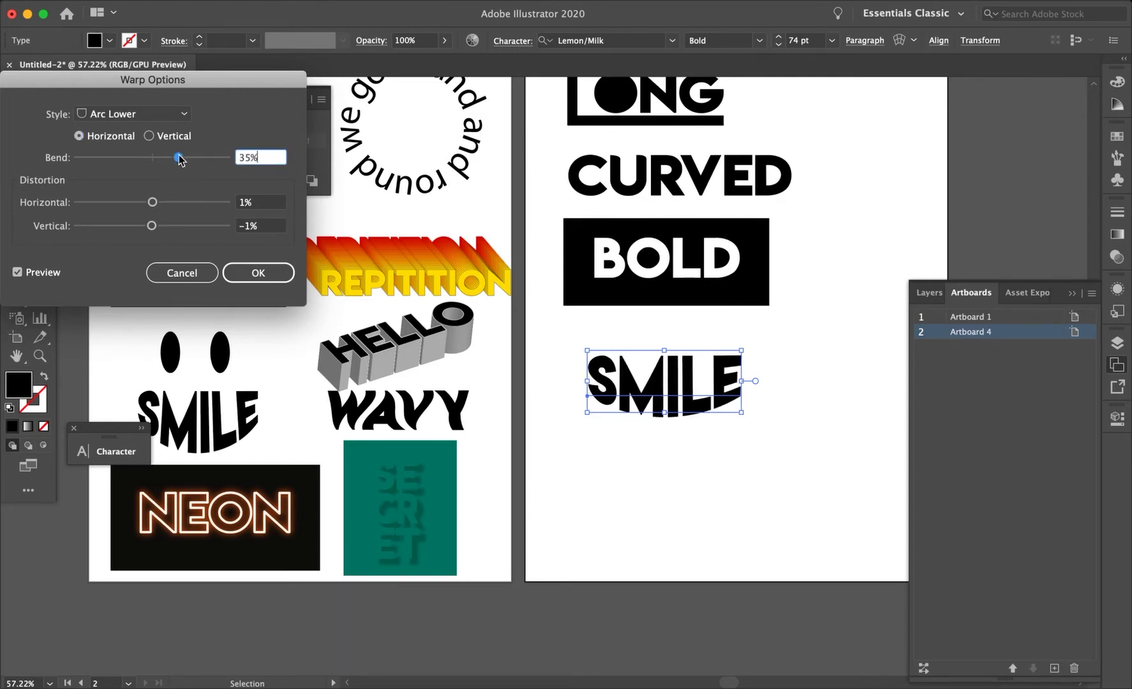
click(257, 273)
click(656, 488)
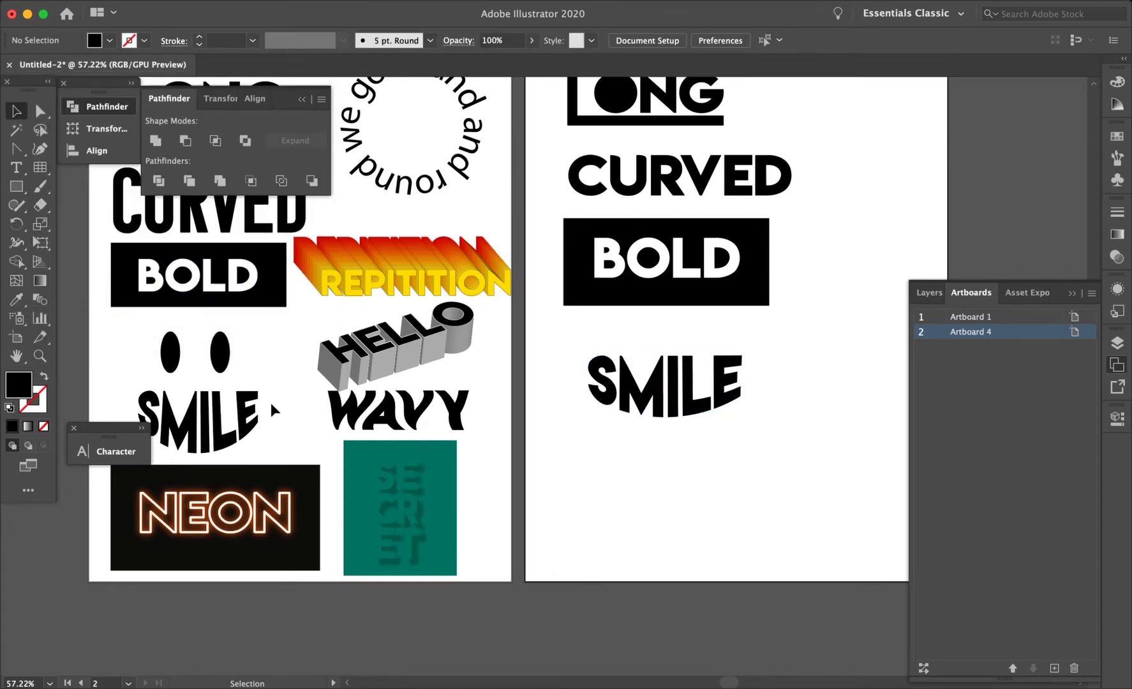
Shift SMILE slightly left, trying it higher before settling it back below the BOLD box.
drag(725, 388, 690, 391)
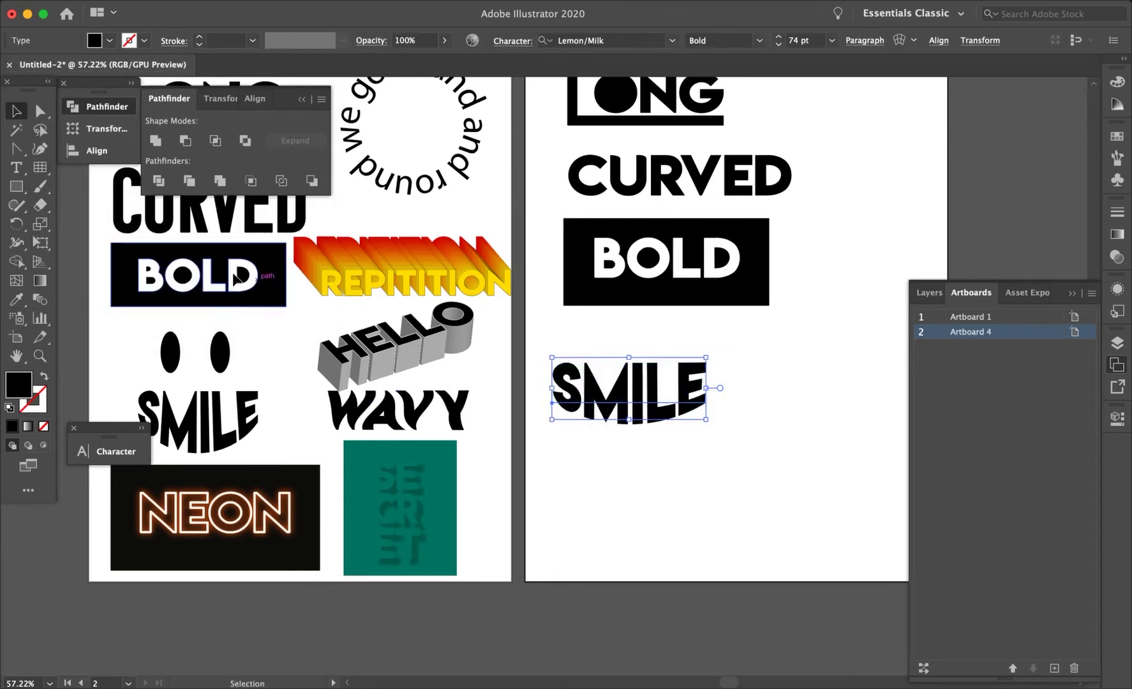
click(617, 508)
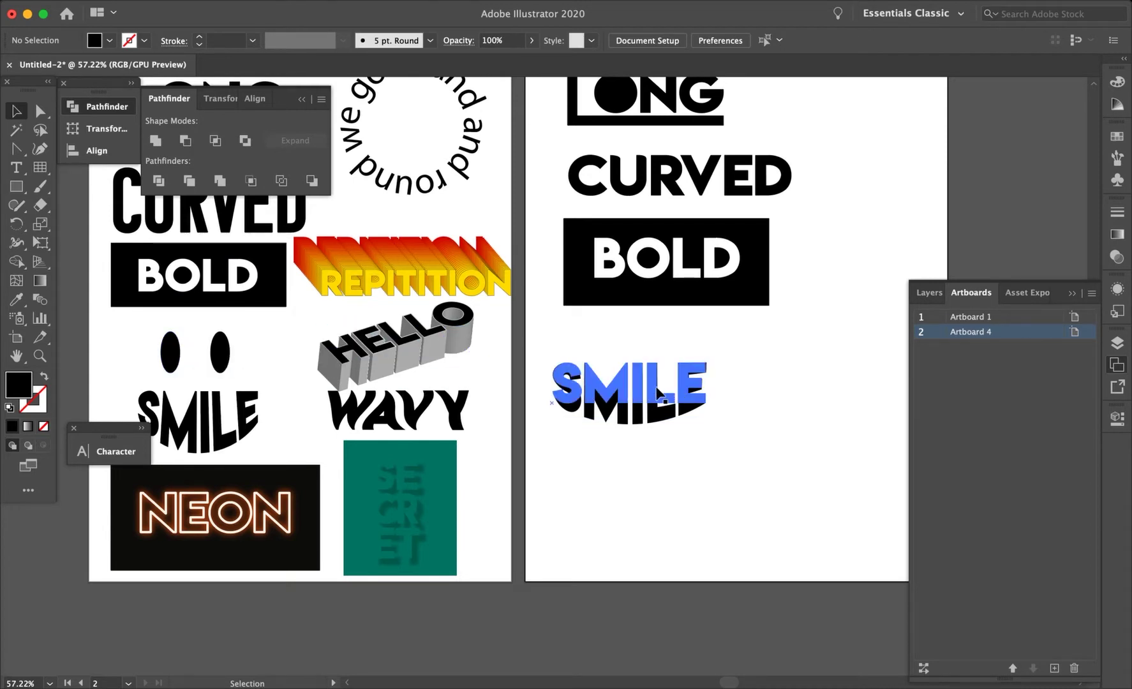
drag(654, 383, 661, 331)
click(650, 449)
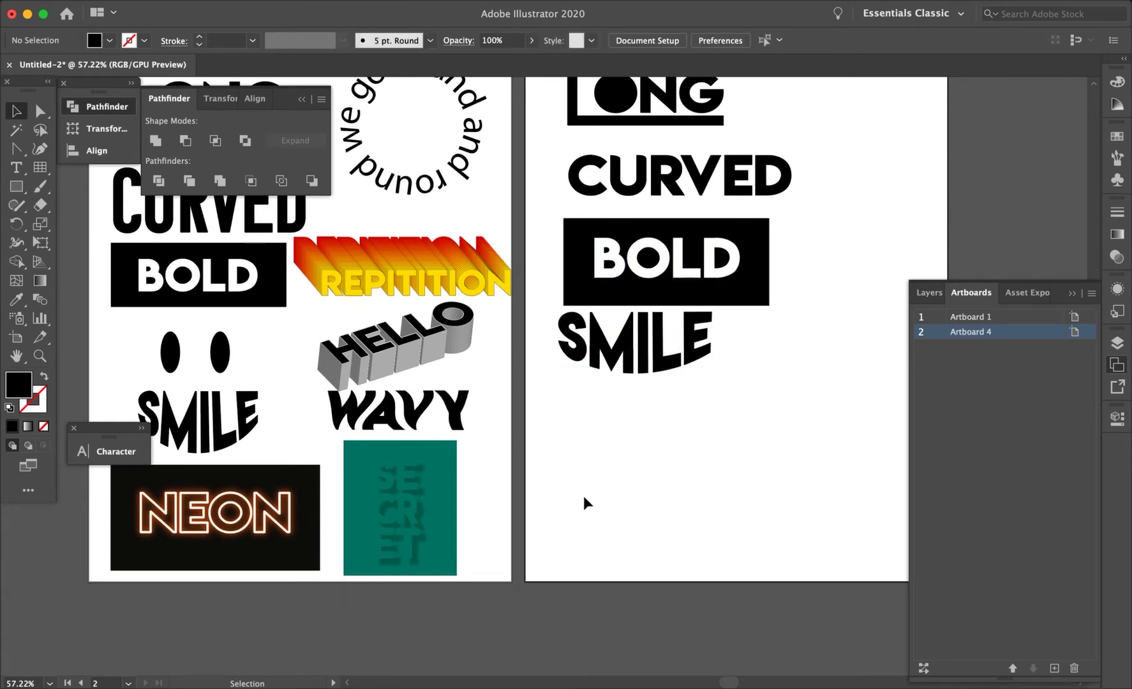
click(627, 373)
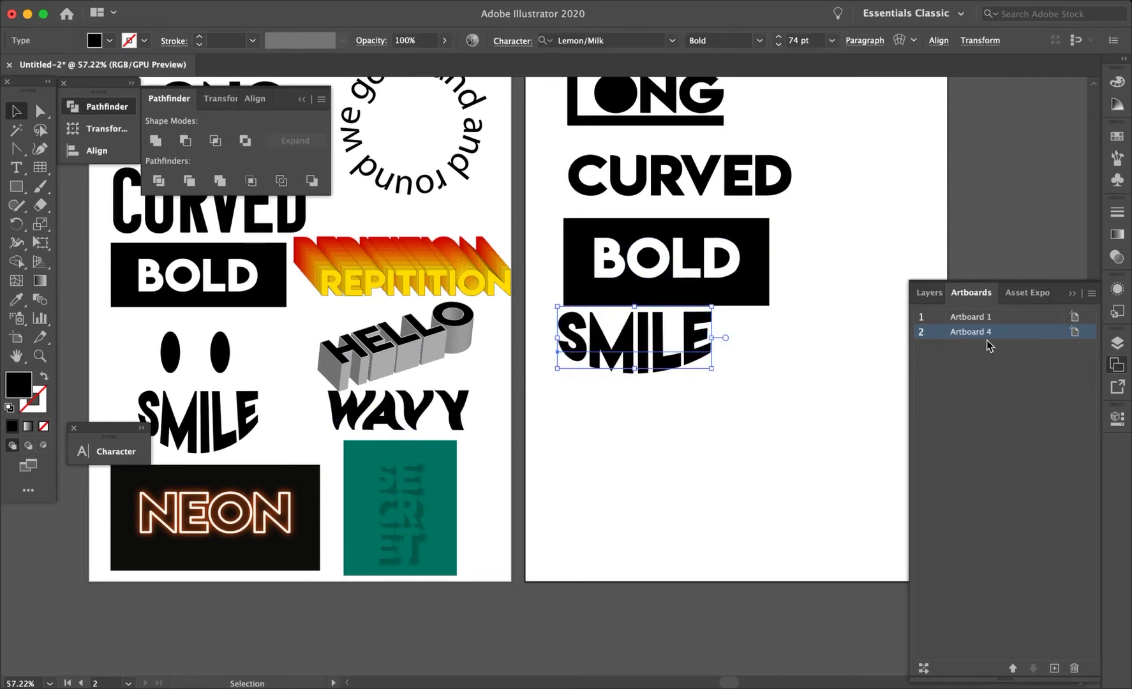
drag(651, 334, 651, 384)
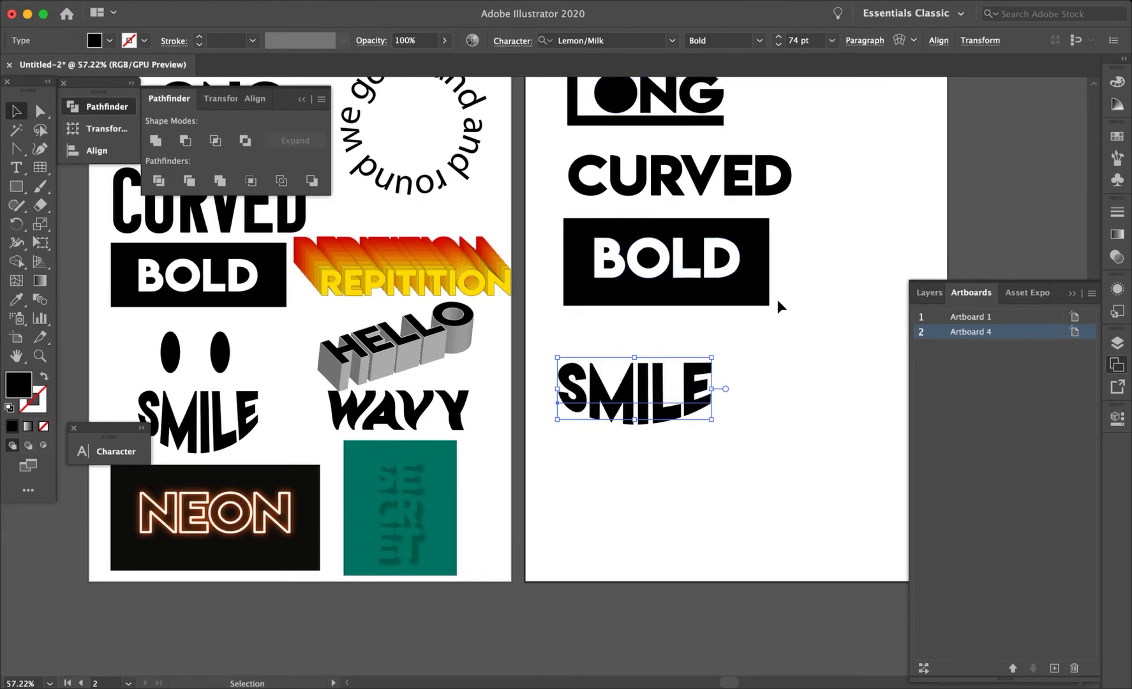
click(1115, 298)
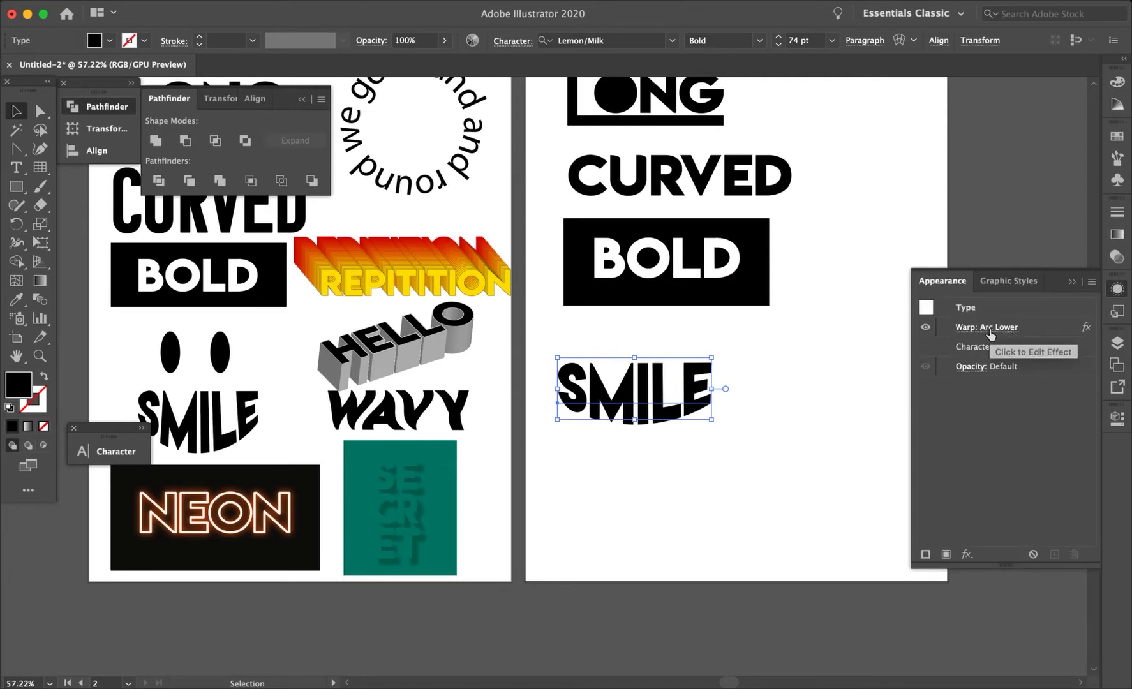
Change SMILE's warp from Arc Lower to Arc with a 60% bend.
click(990, 328)
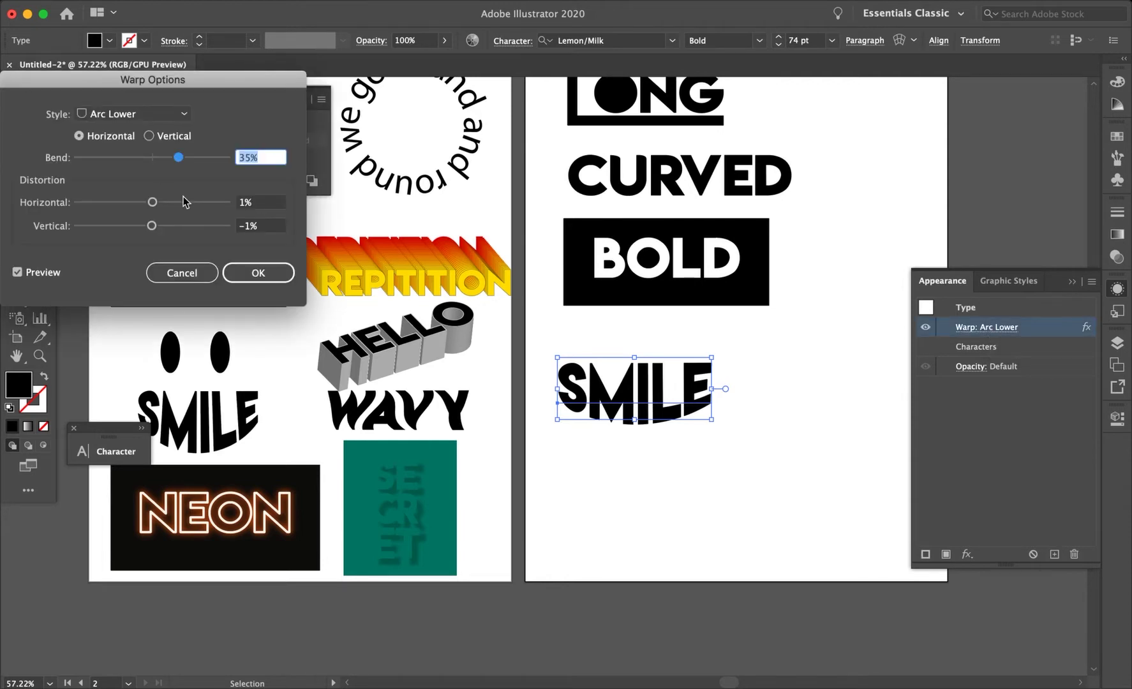
click(131, 114)
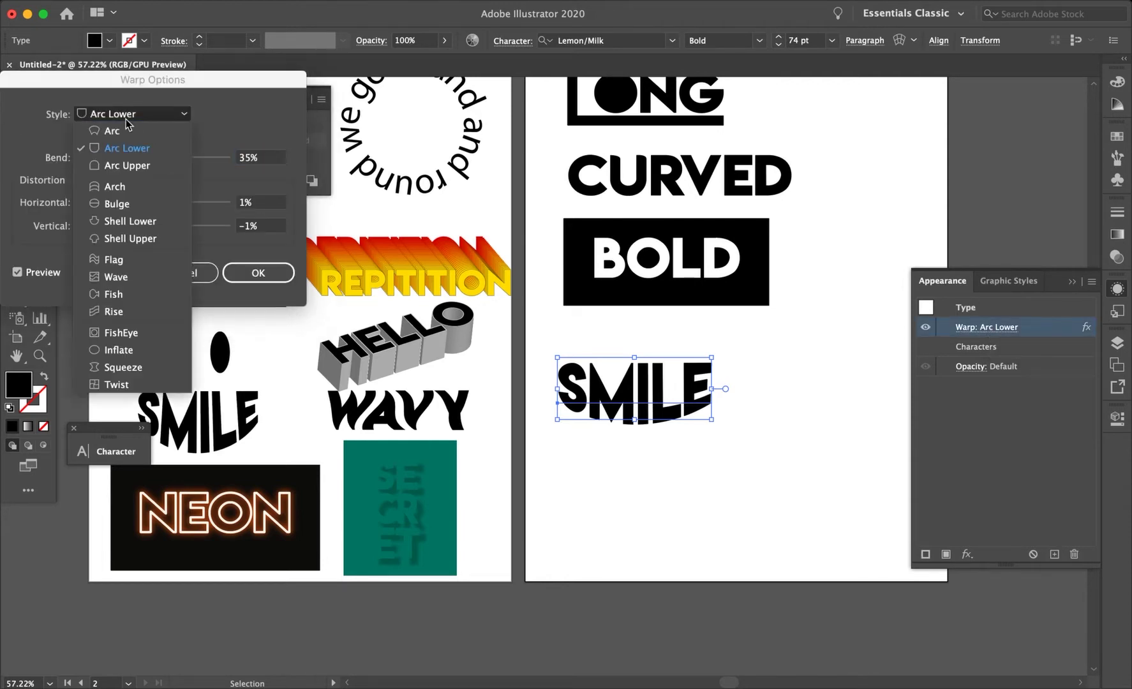
click(125, 121)
drag(179, 157, 196, 157)
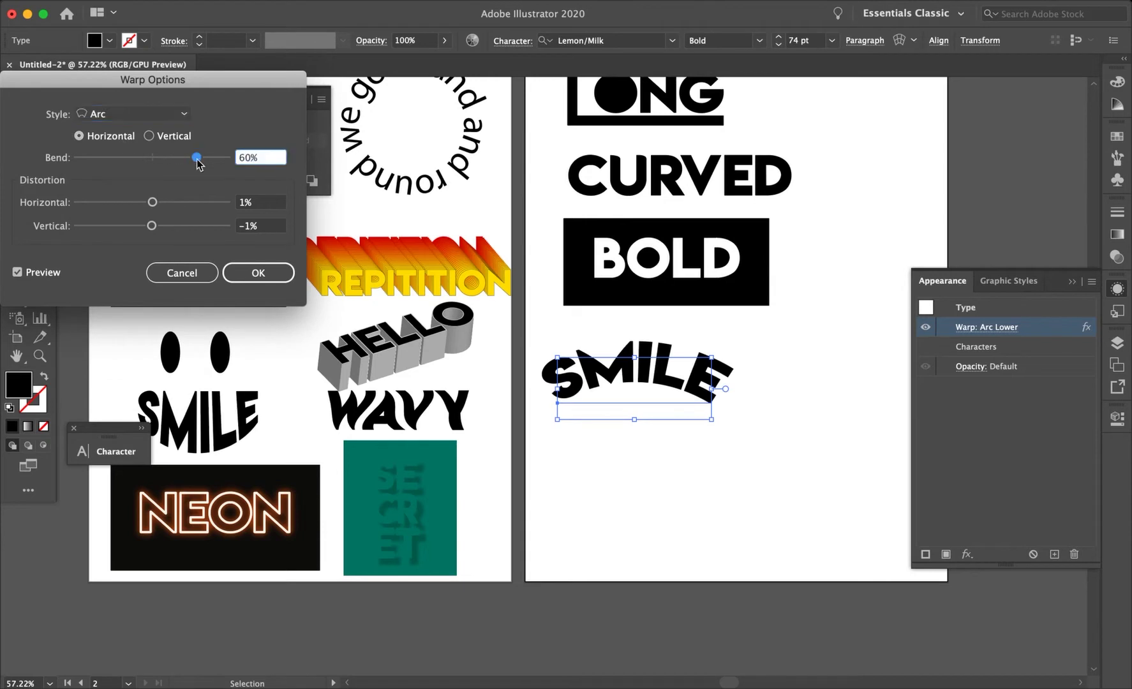
click(258, 273)
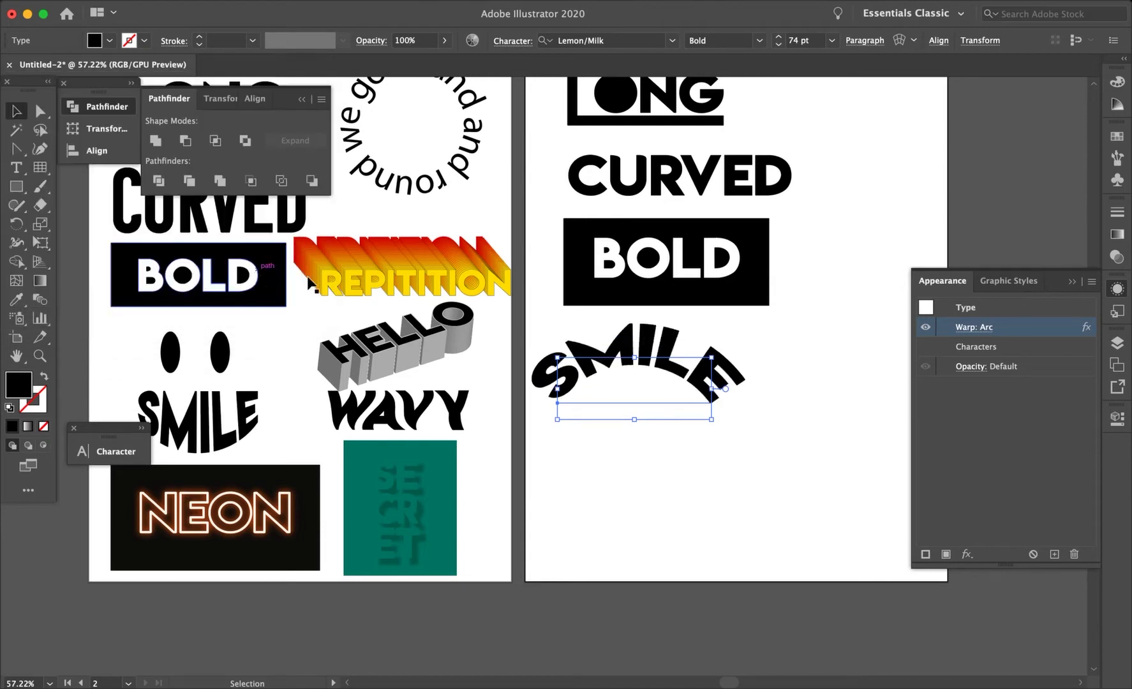
click(630, 476)
Draw a rectangle below the arched SMILE.
click(673, 360)
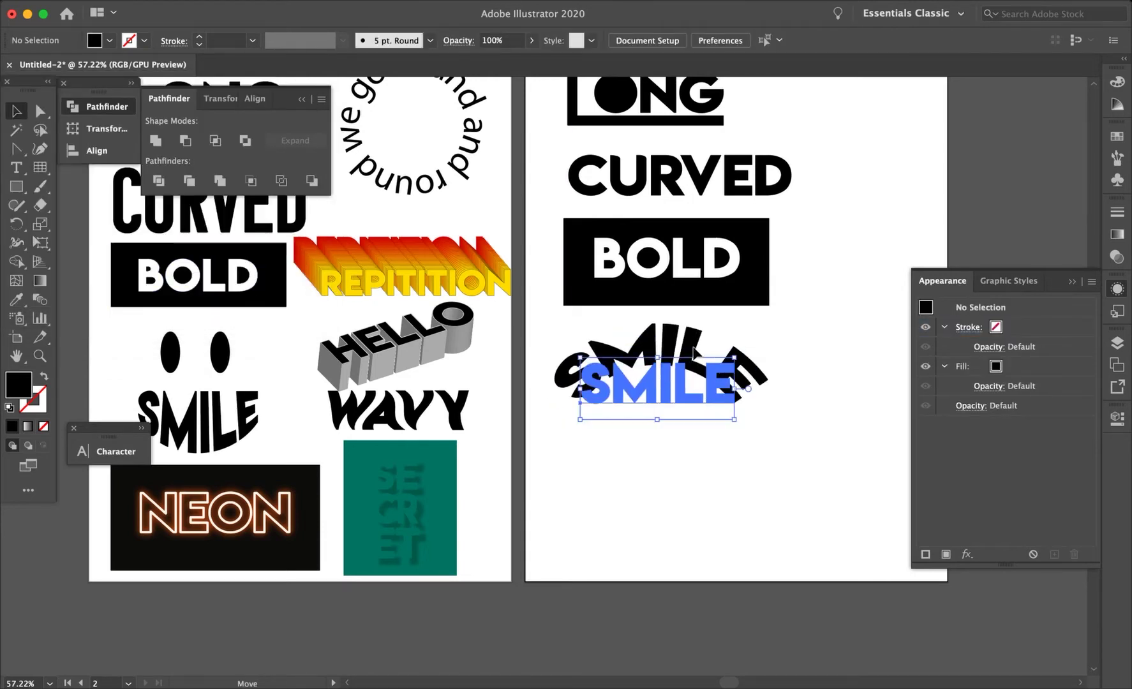
click(668, 458)
key(m)
drag(543, 446, 788, 564)
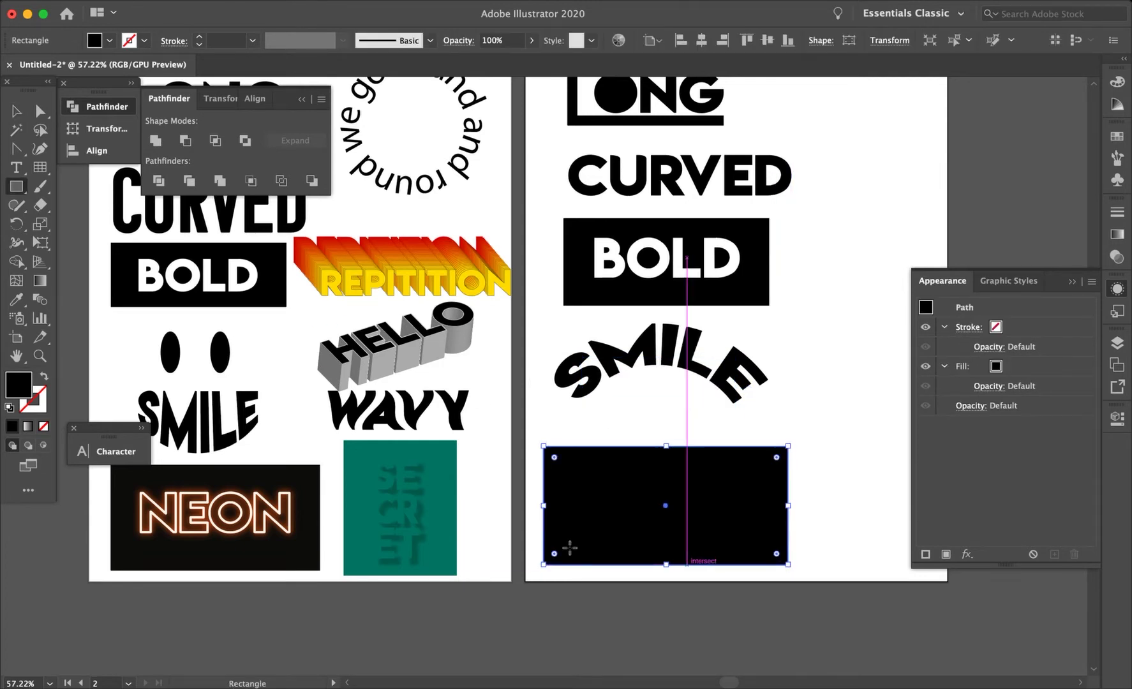
Add a new text object reading NEON to the right of SMILE.
key(v)
click(16, 167)
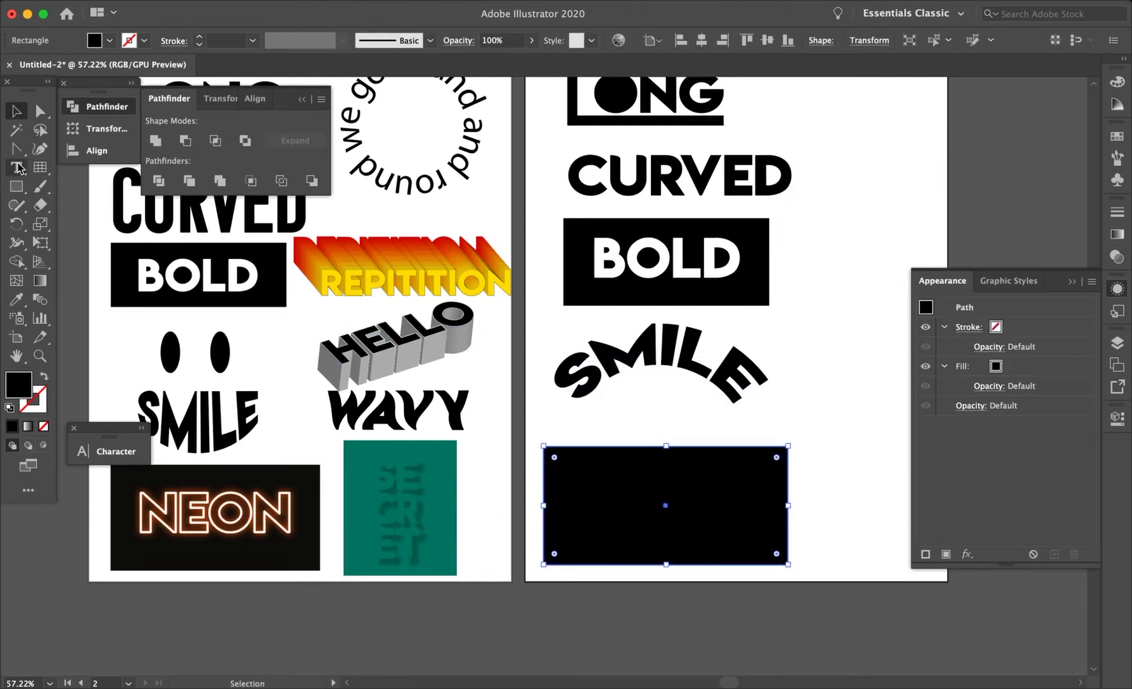
click(817, 385)
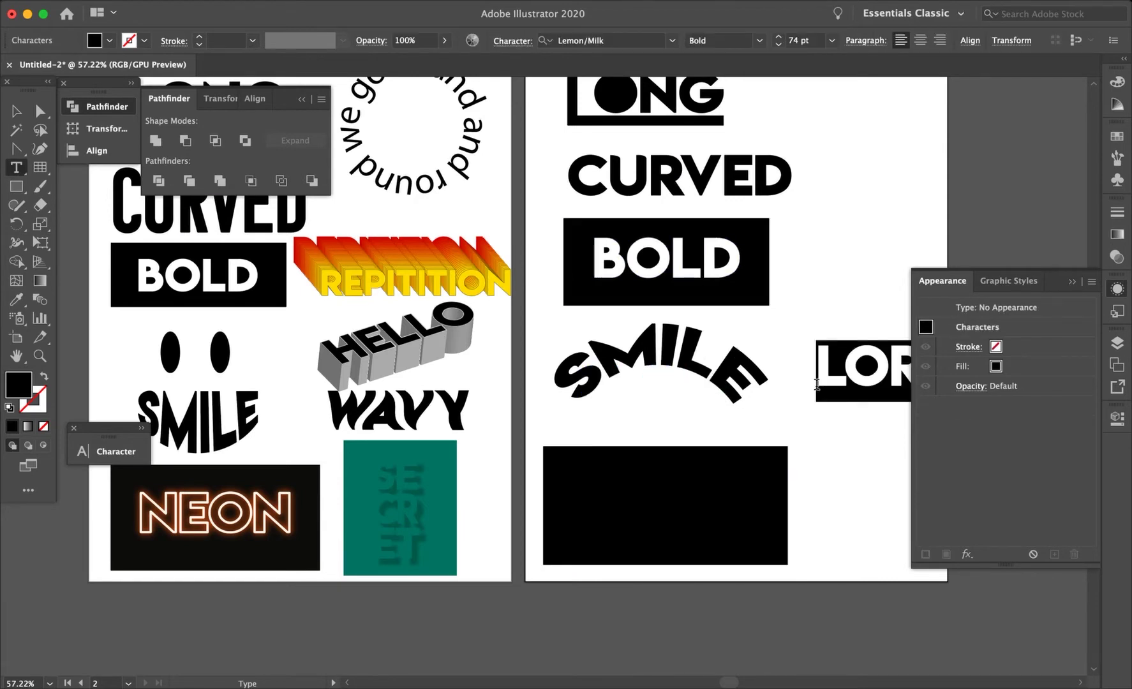
text(NEON)
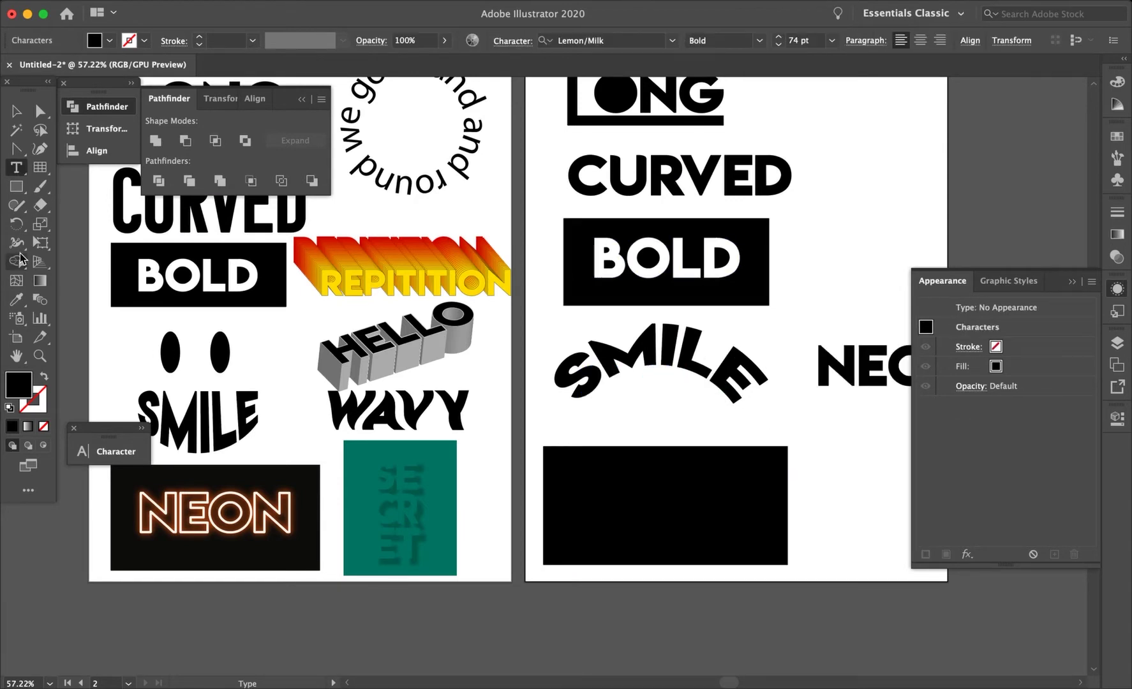
scroll(402, 319, right, 1)
scroll(403, 321, right, 3)
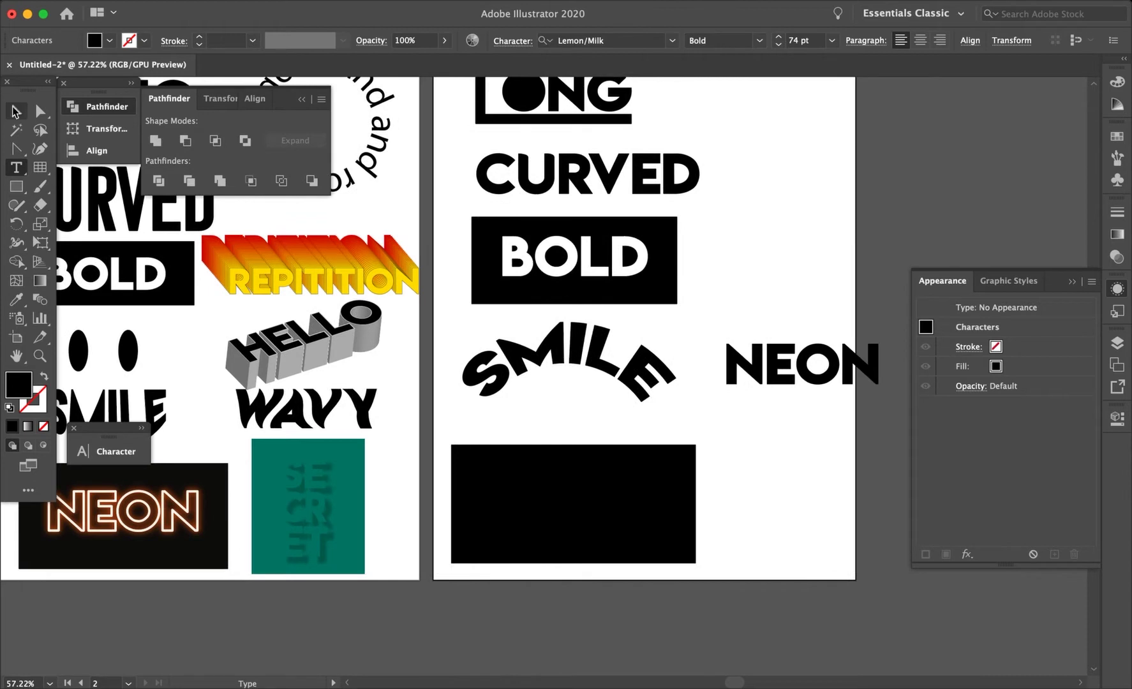
key(Escape)
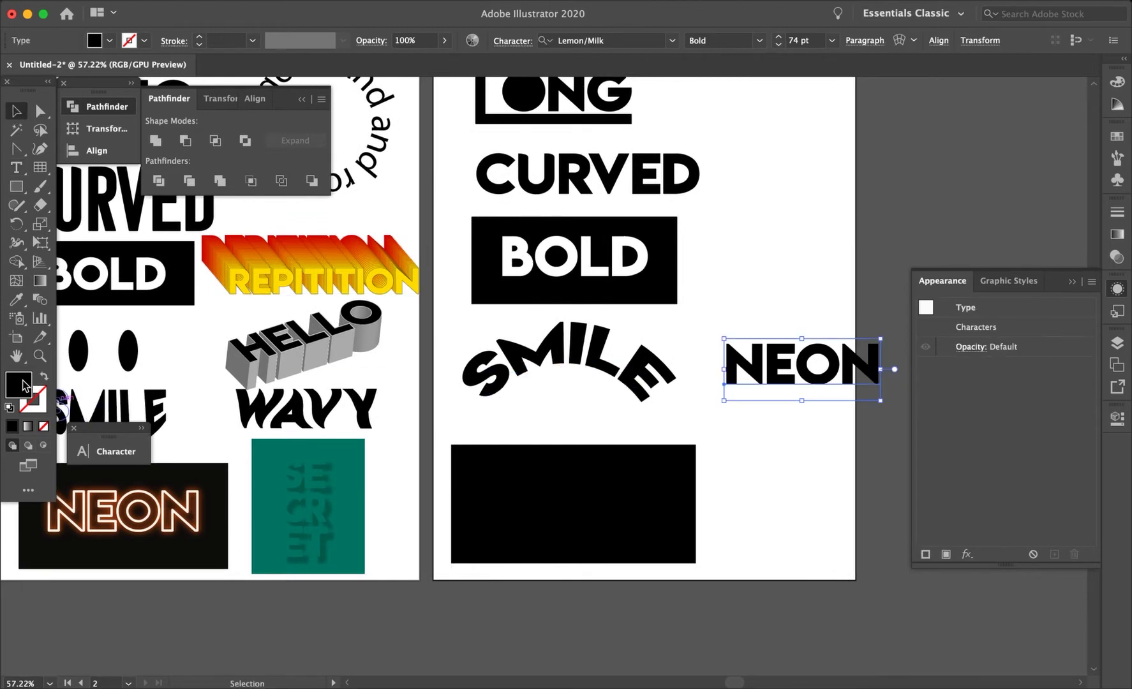
Set NEON's fill to a very pale pink hex colour in the Color Picker.
double_click(19, 385)
text(ffffff)
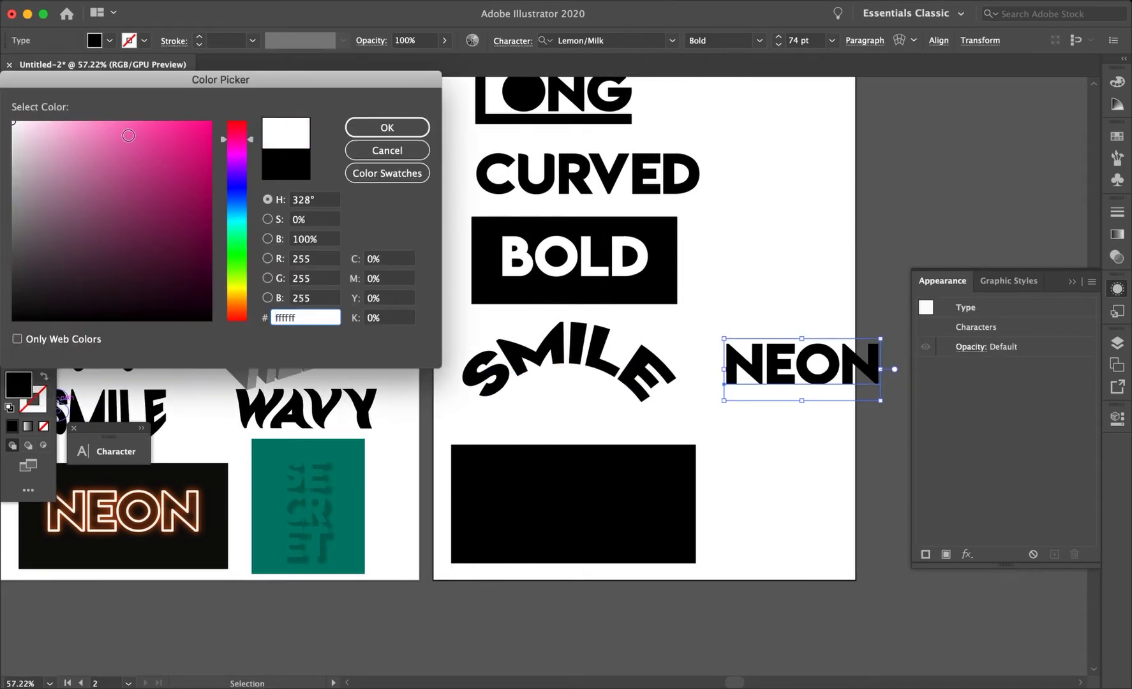
key(BackSpace)
key(BackSpace)
key(BackSpace)
key(BackSpace)
text(eef7)
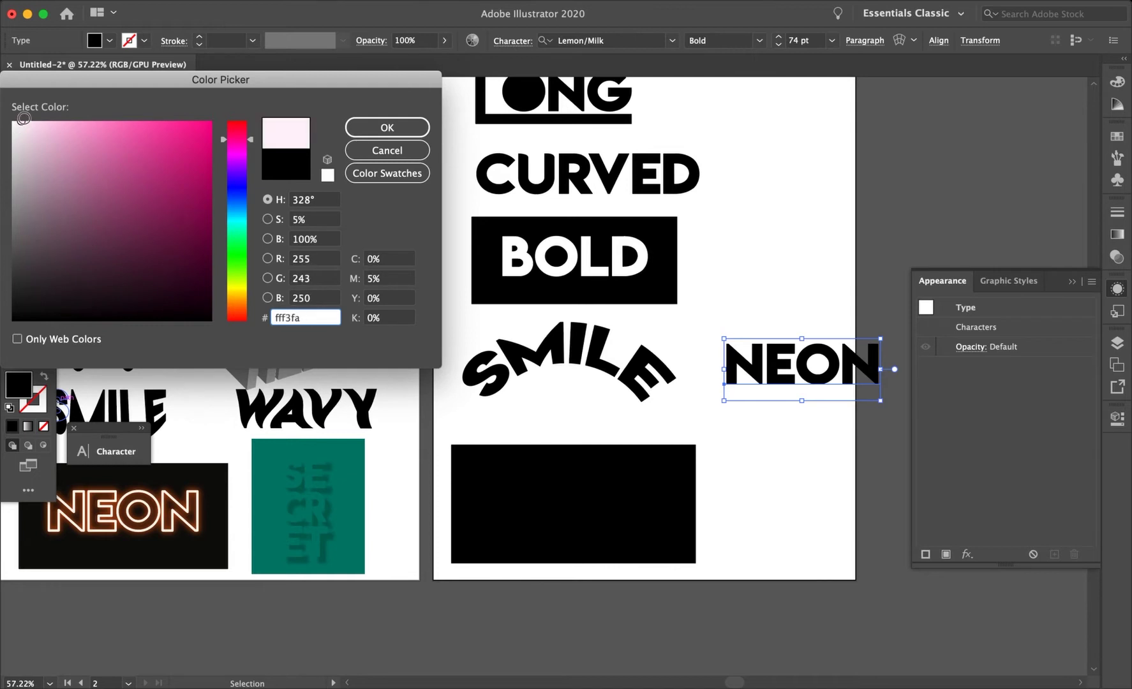
click(386, 127)
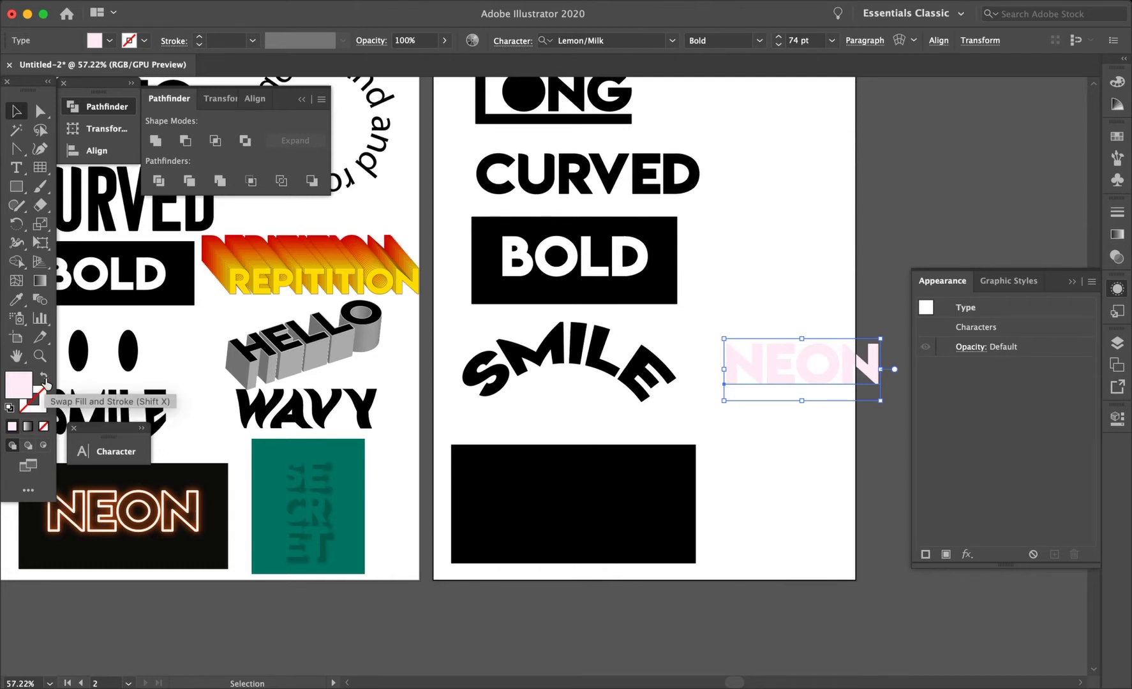
Turn NEON into a 3 pt pale pink outline with no fill on the black rectangle.
click(44, 378)
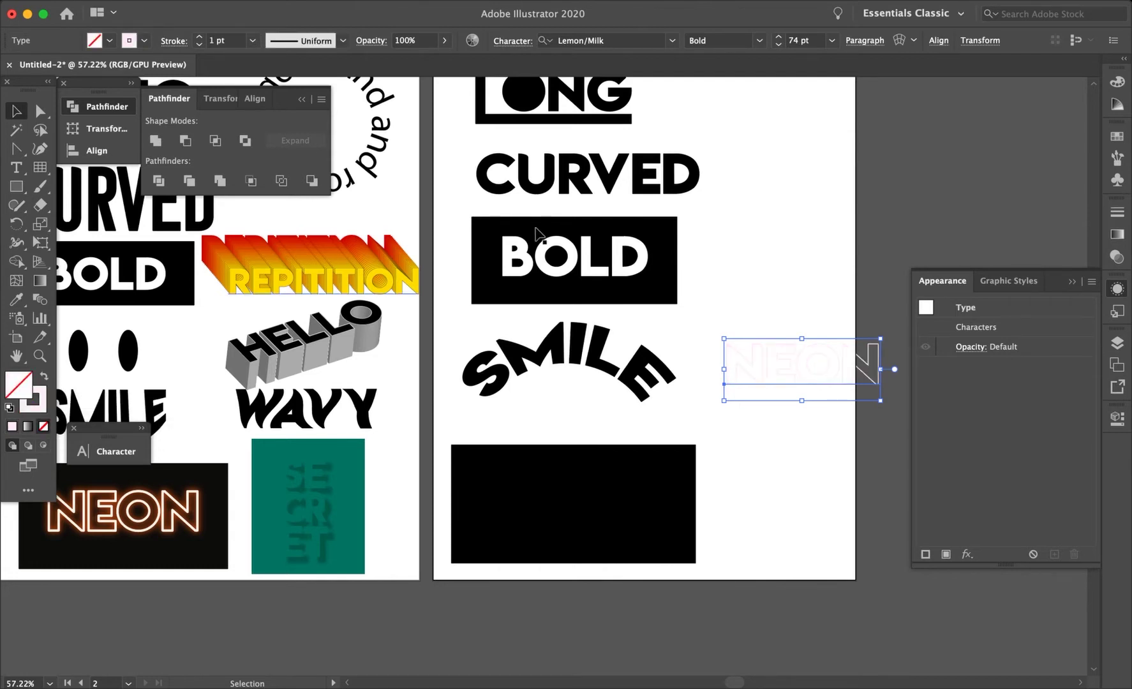
drag(803, 374, 577, 510)
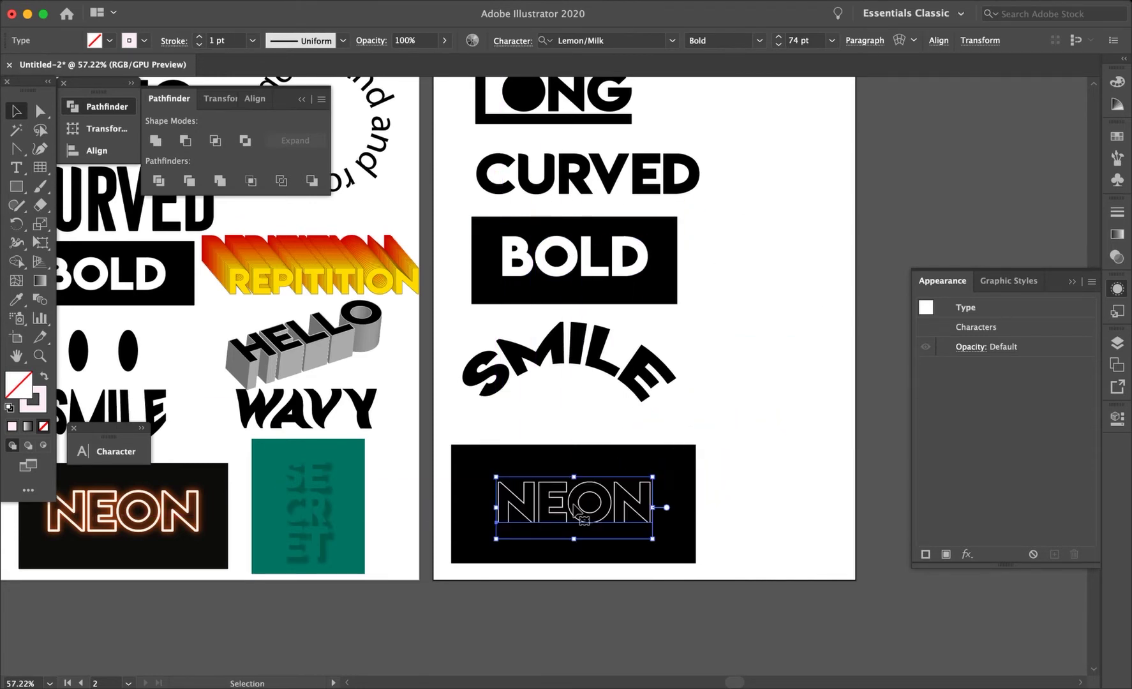
scroll(589, 518, up, 6)
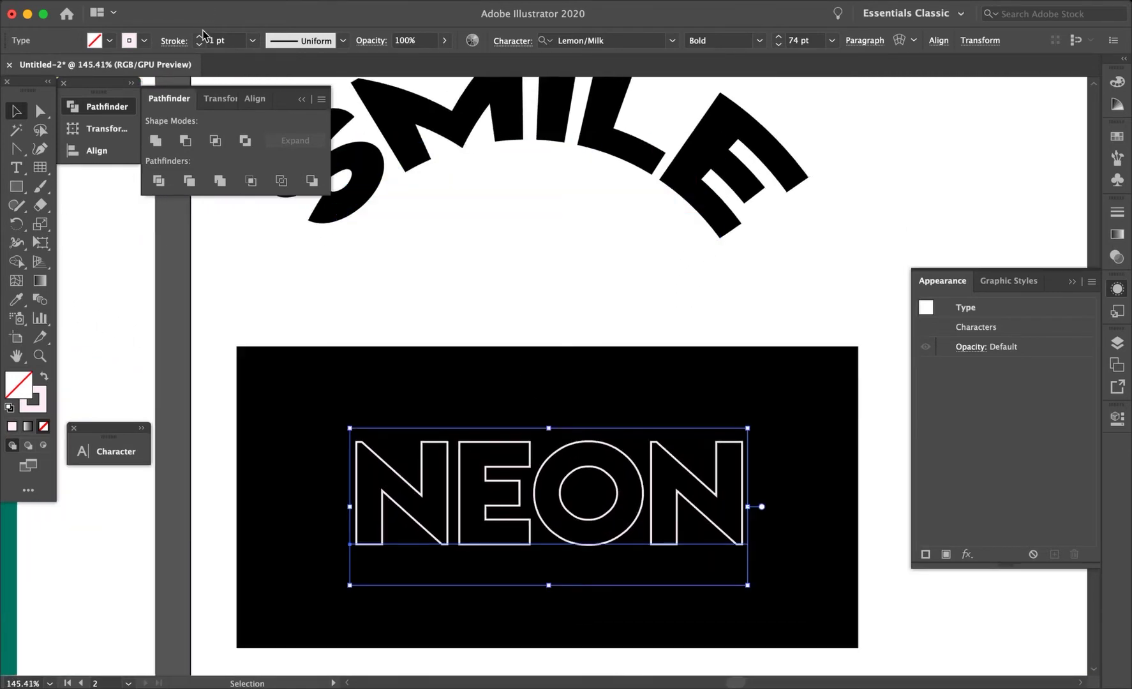
click(199, 36)
click(200, 36)
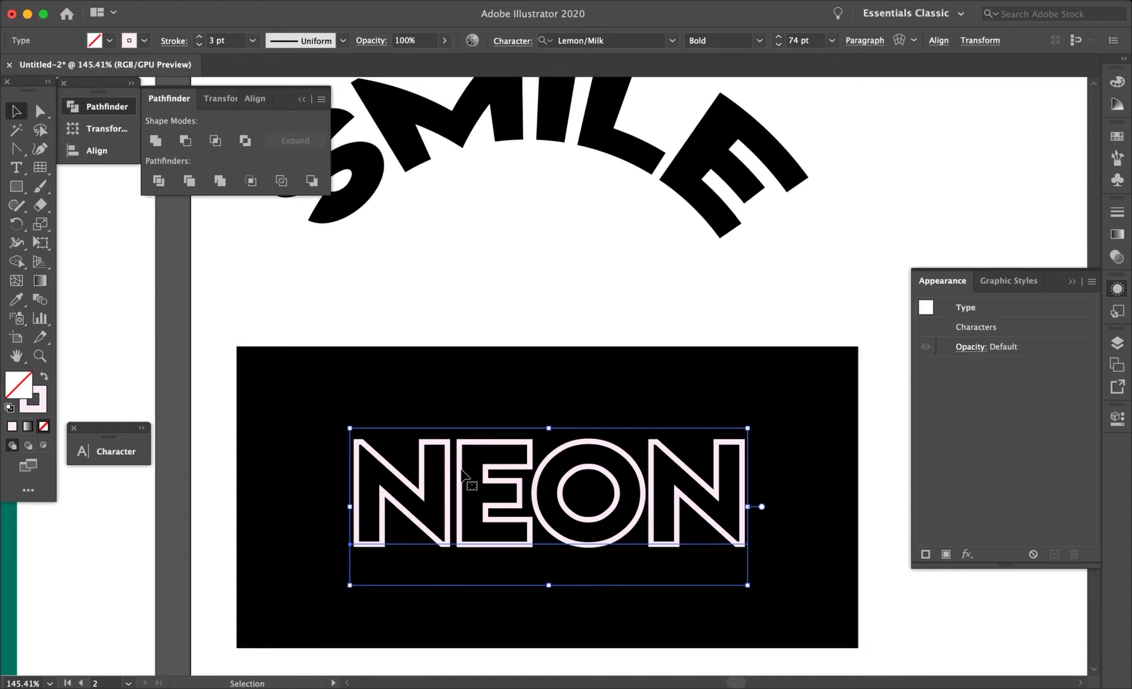
scroll(462, 475, down, 5)
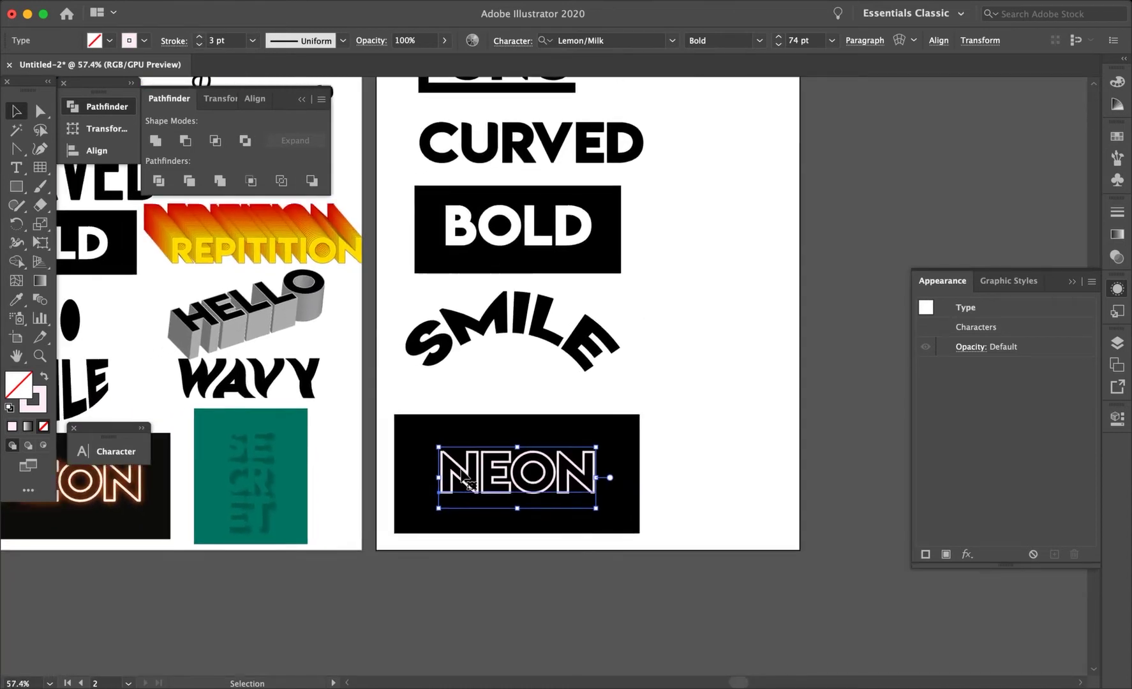
scroll(463, 471, right, 2)
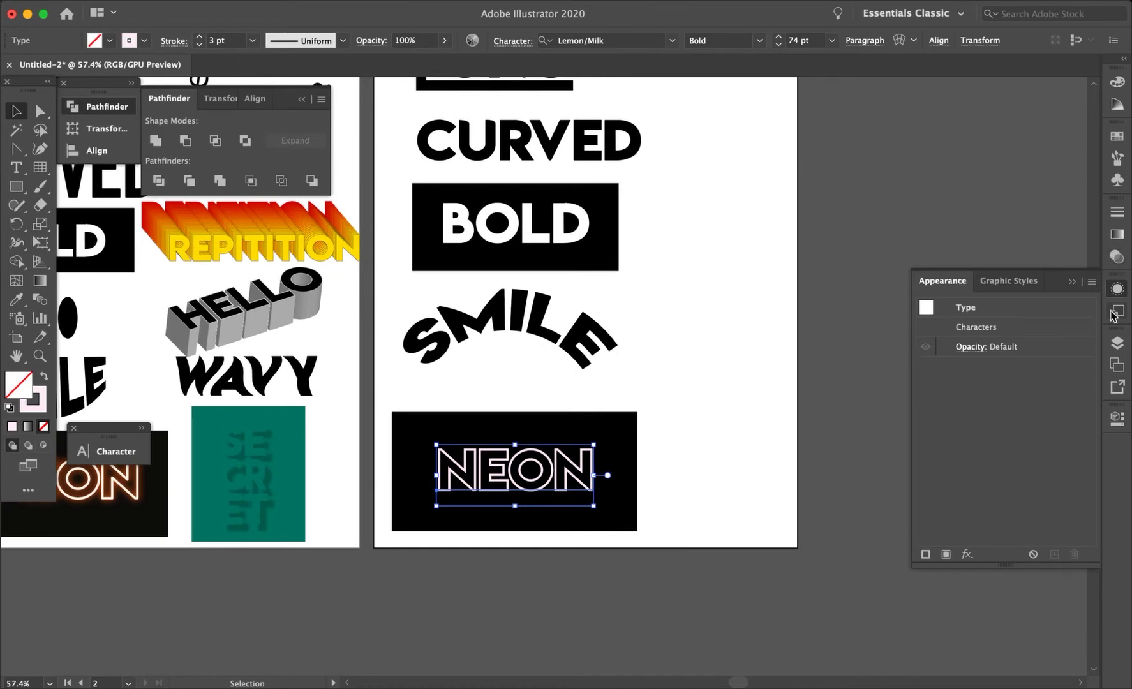
click(176, 42)
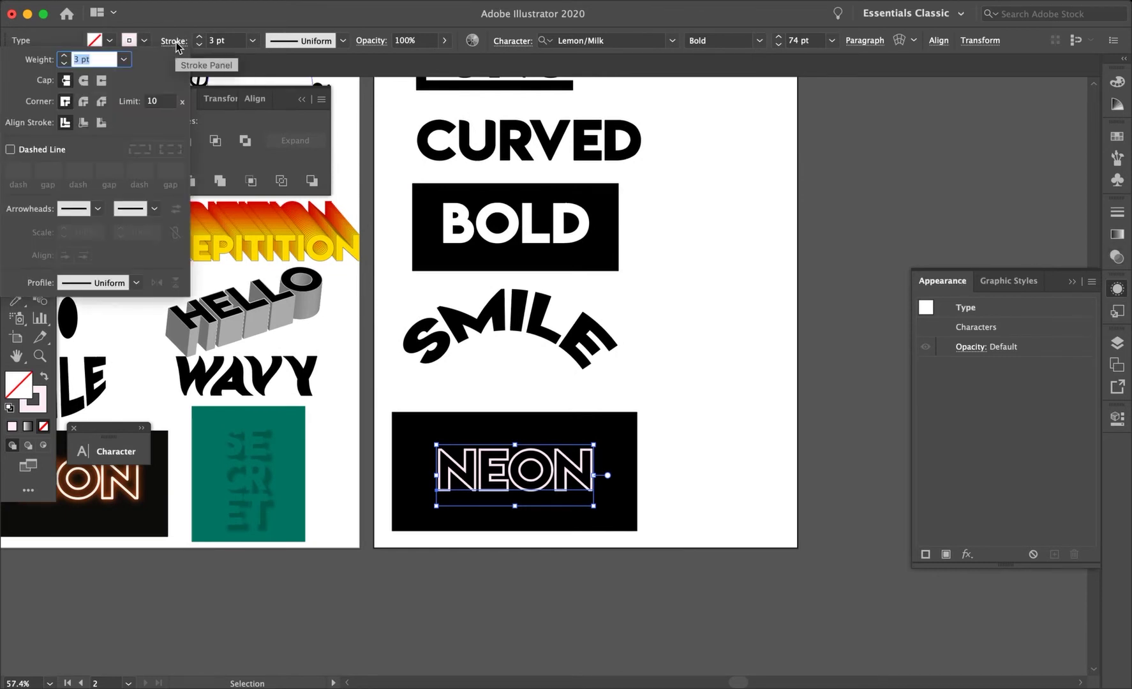
Compare Round and Projecting caps, keep Butt Cap, and set NEON's corners to Round Join.
click(84, 80)
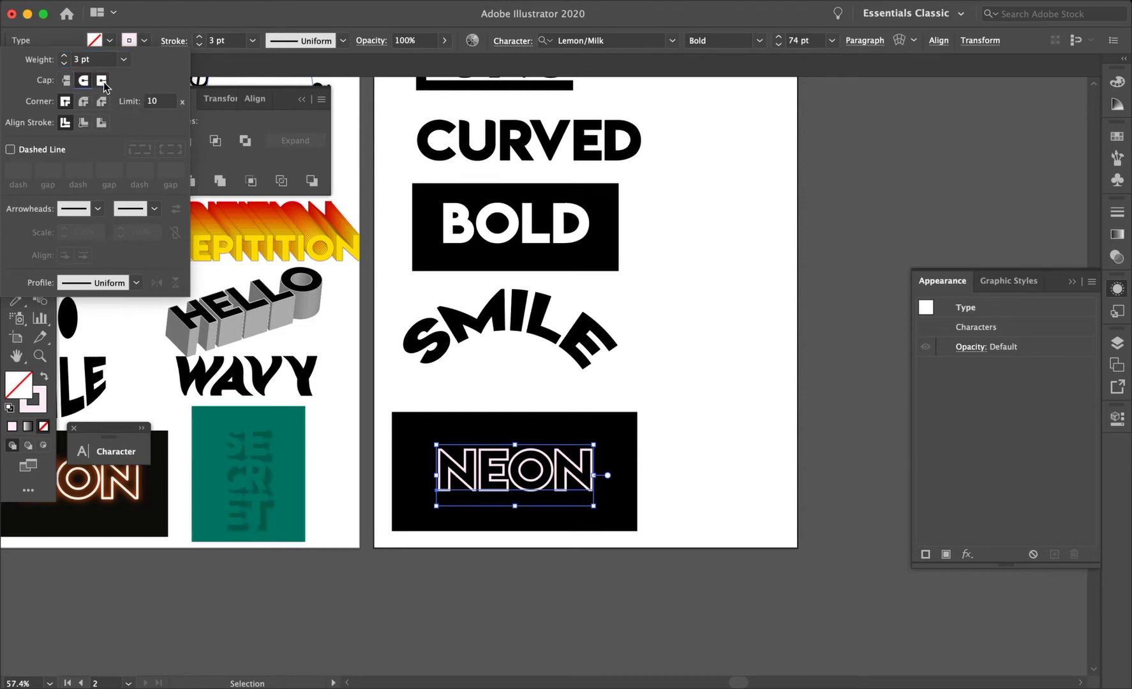
click(102, 80)
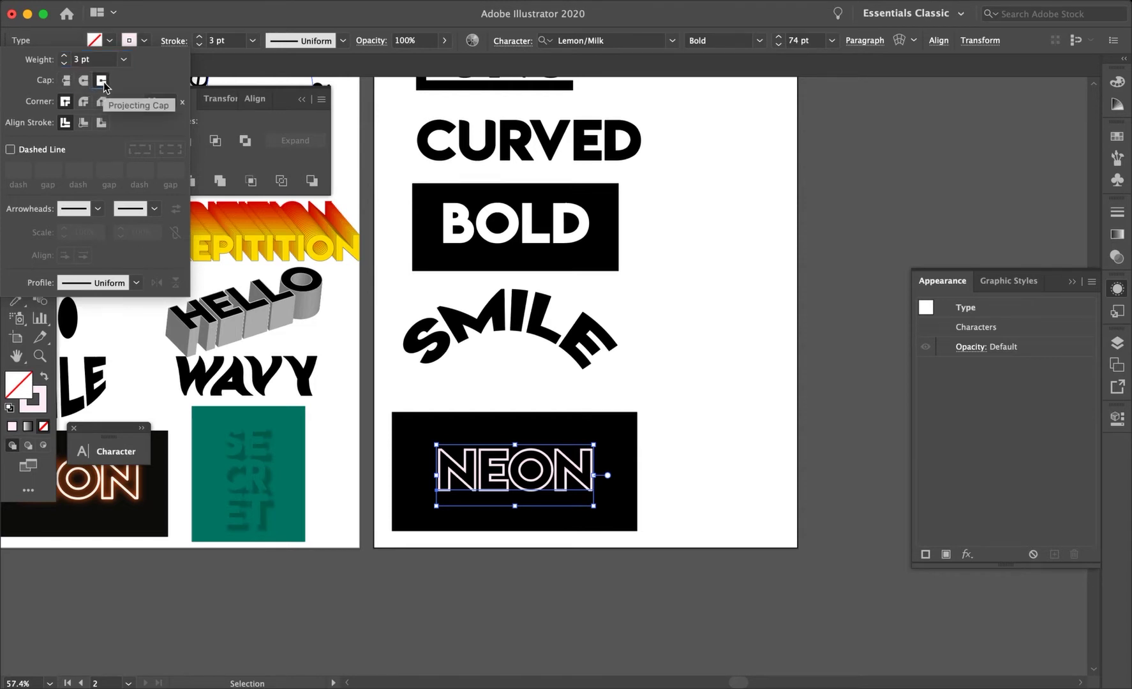
click(66, 83)
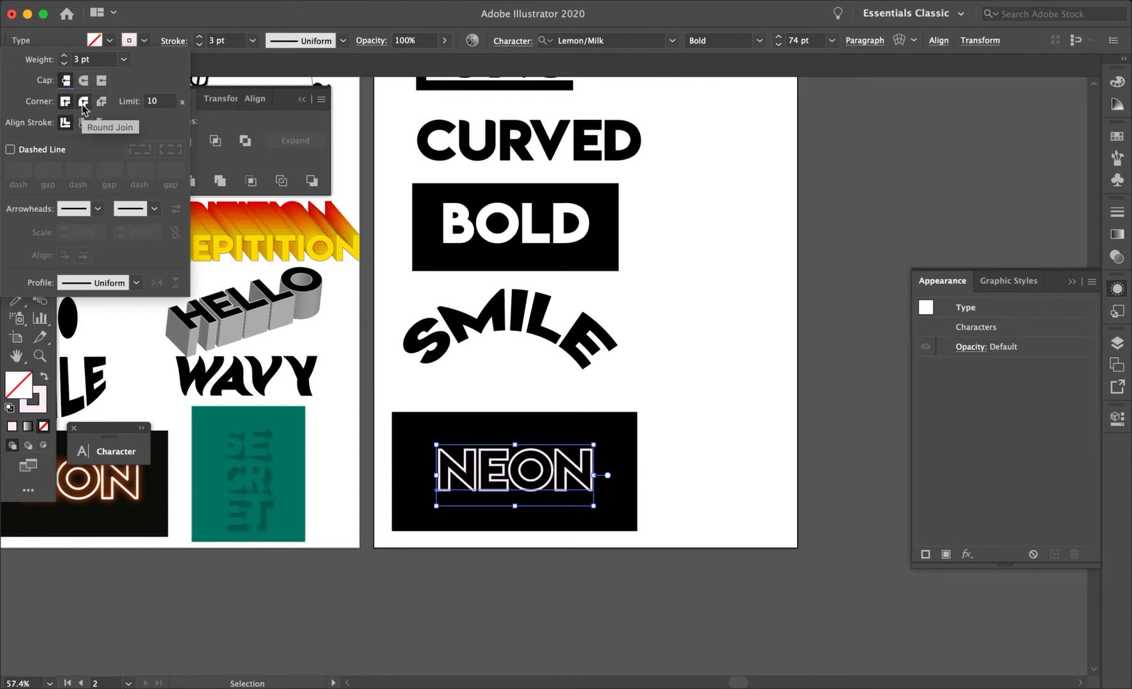
click(83, 102)
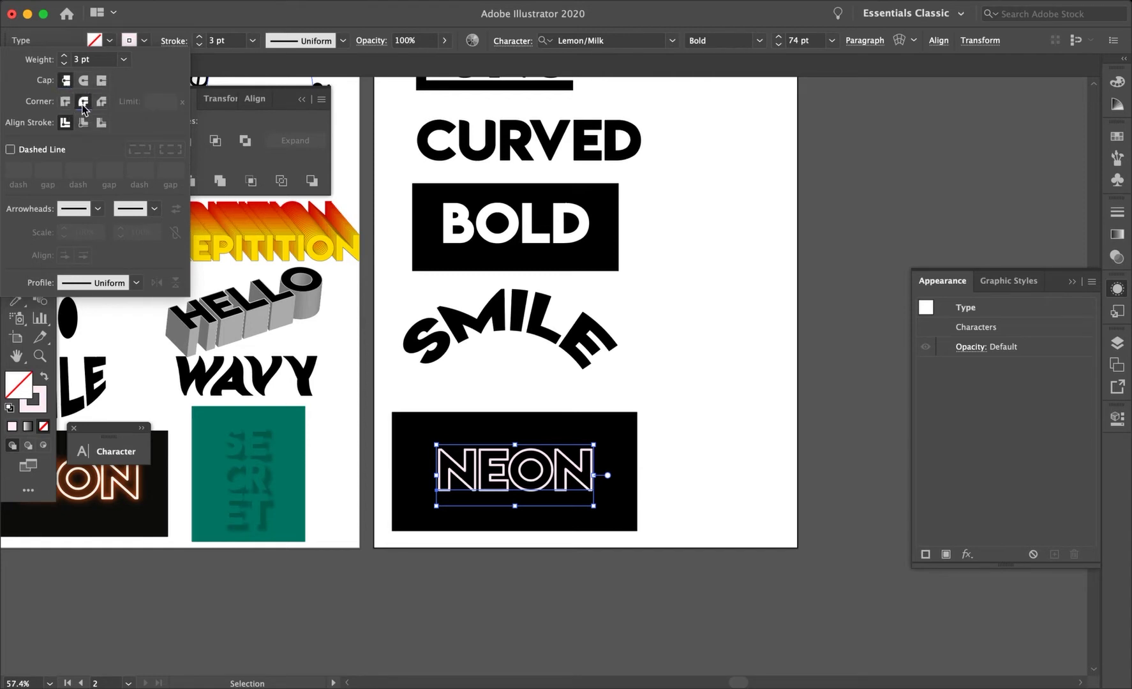
click(436, 474)
Recheck the stroke settings, keeping Round Join and Align Stroke to Center.
scroll(435, 473, up, 5)
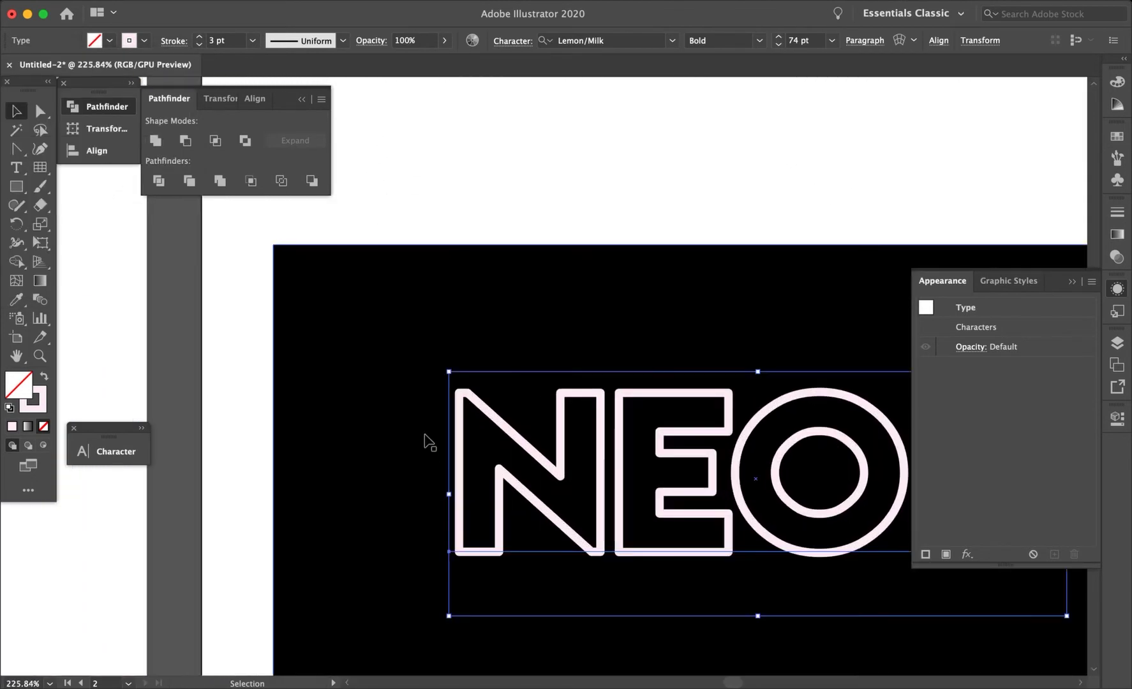
click(170, 42)
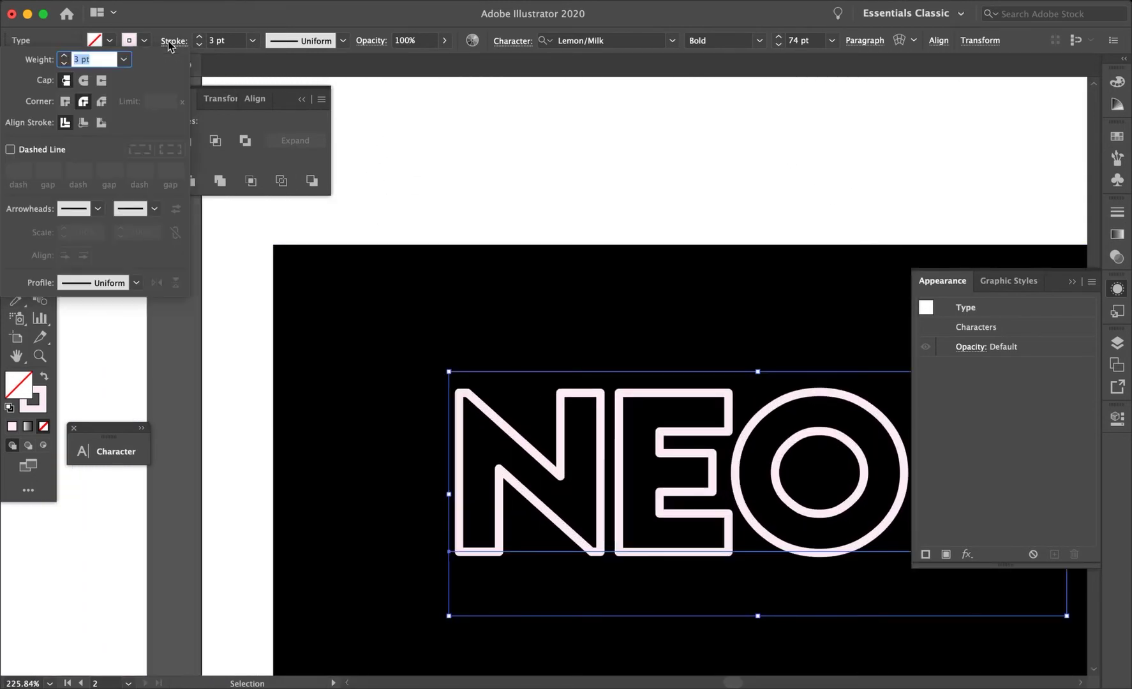
click(66, 103)
click(83, 102)
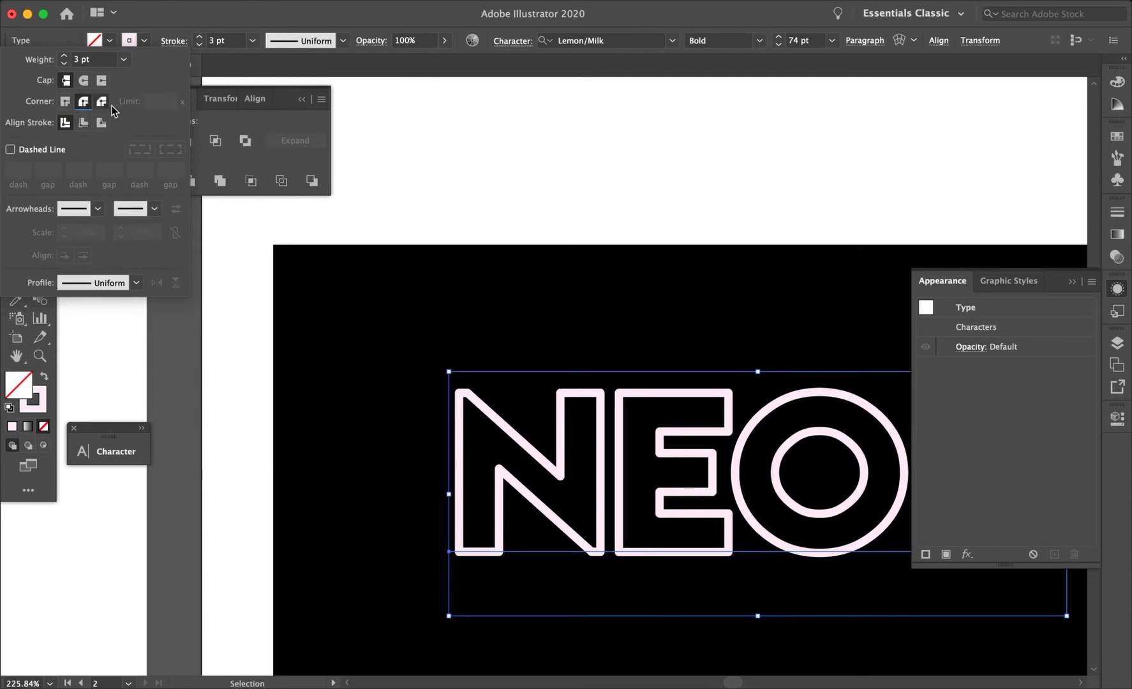
click(85, 127)
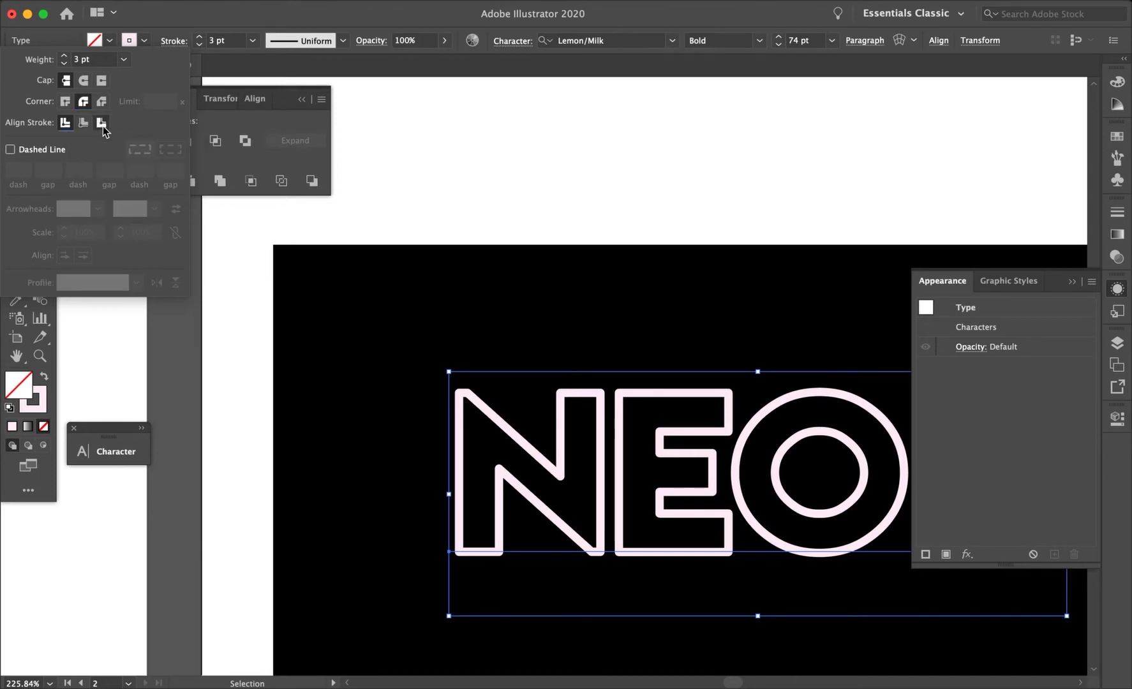
click(64, 124)
click(188, 14)
scroll(529, 225, down, 5)
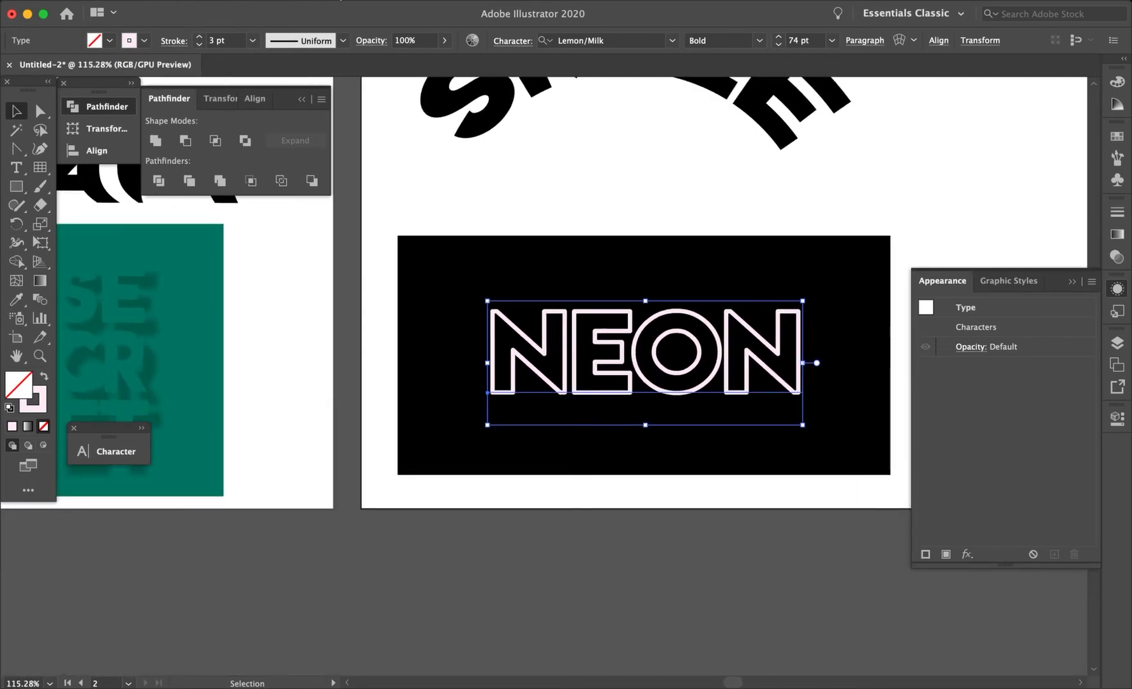
click(323, 2)
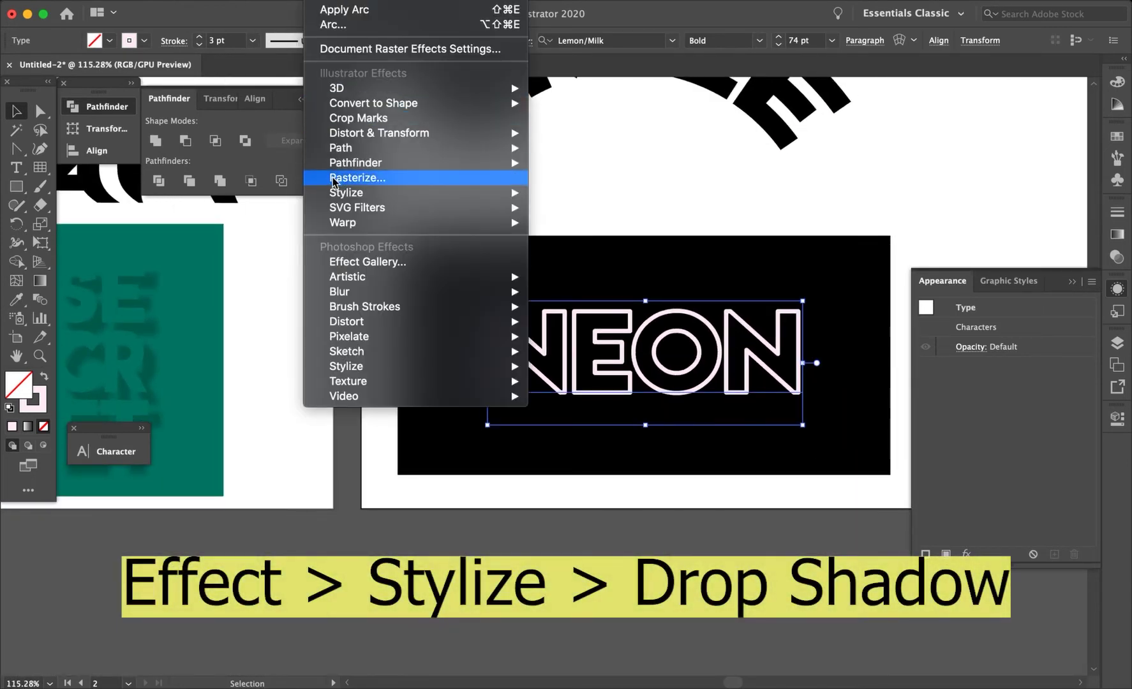
Add a Drop Shadow to NEON in Screen mode with X and Y offsets of 0.
mouse_move(345, 193)
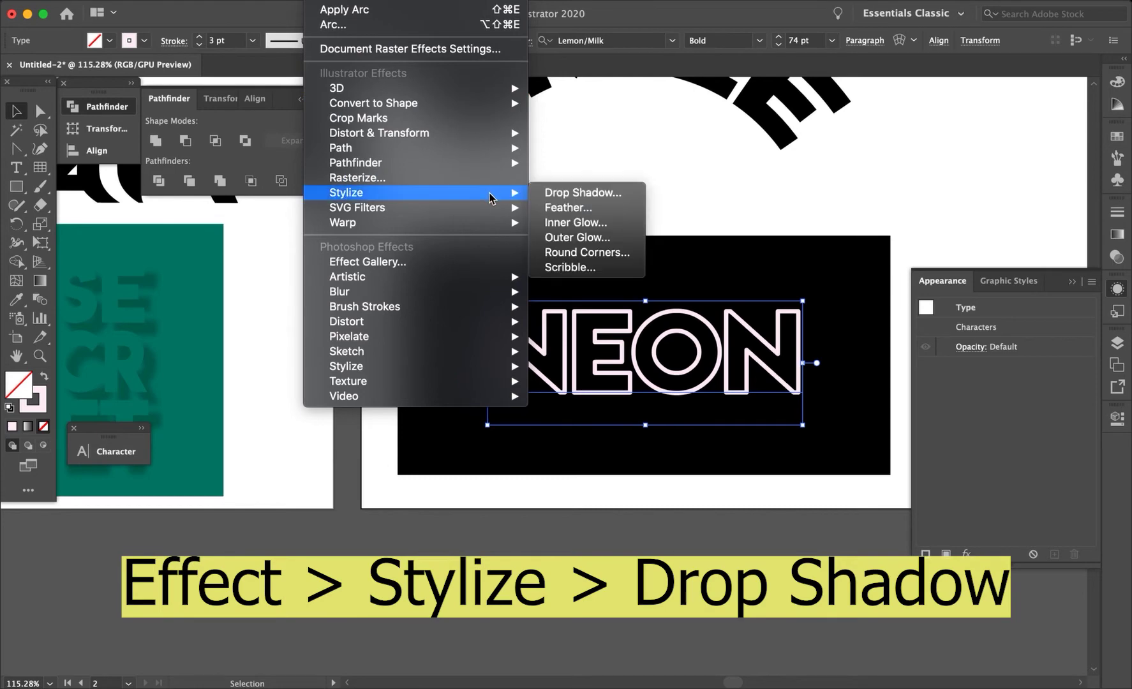
click(543, 197)
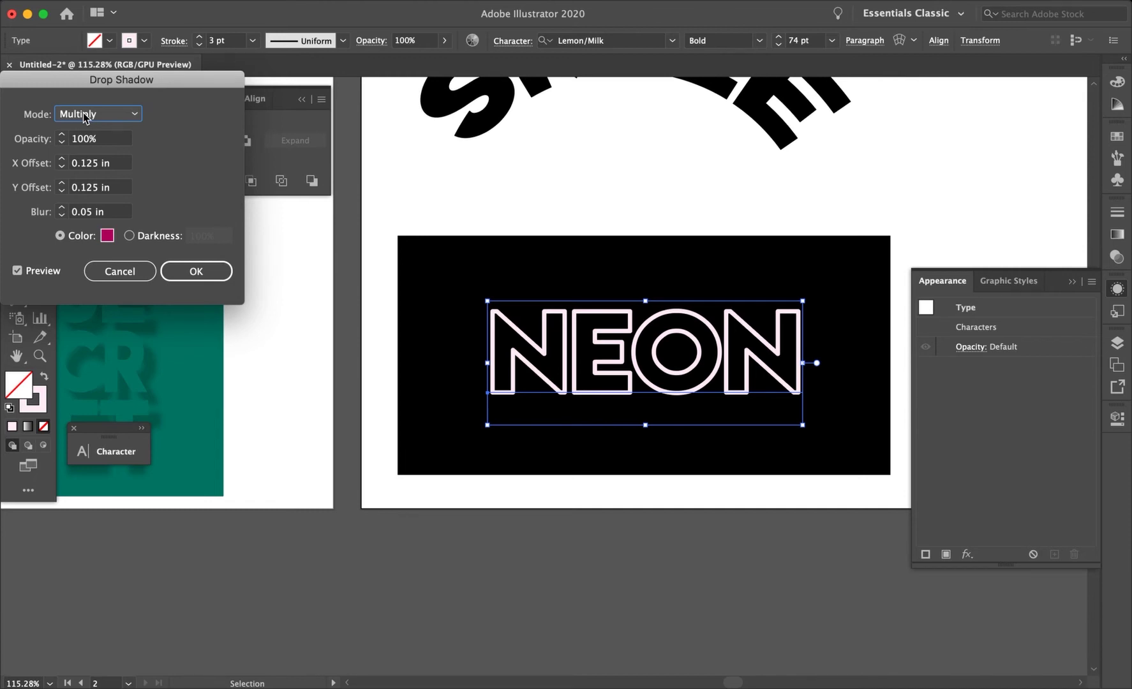
click(84, 116)
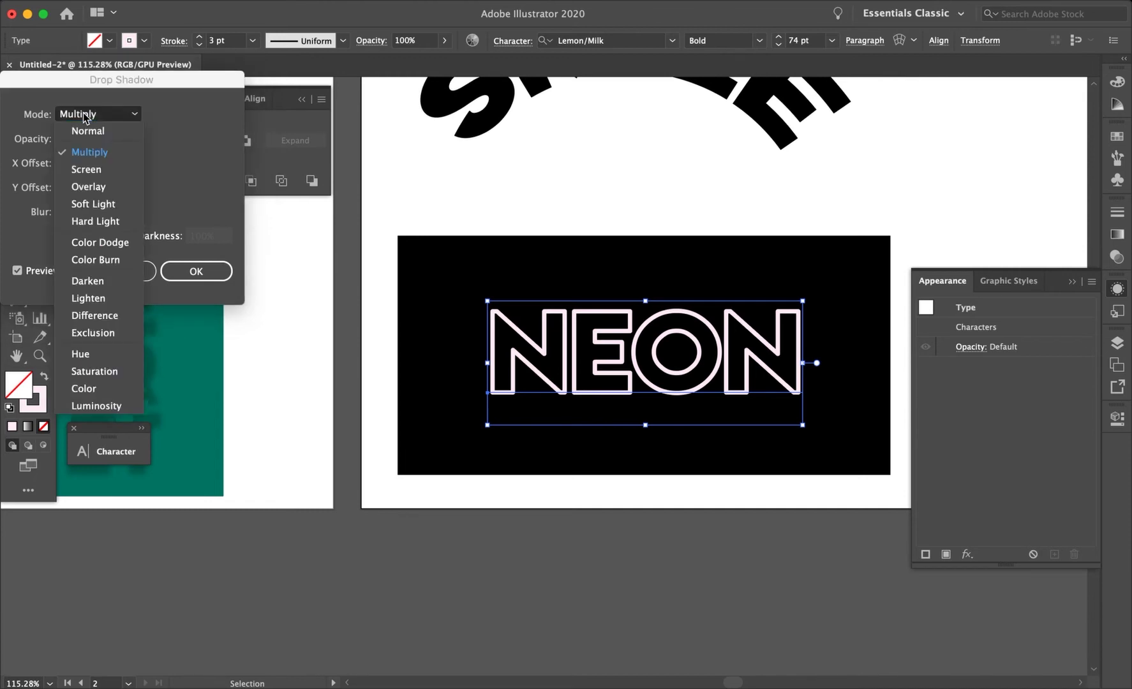
click(86, 170)
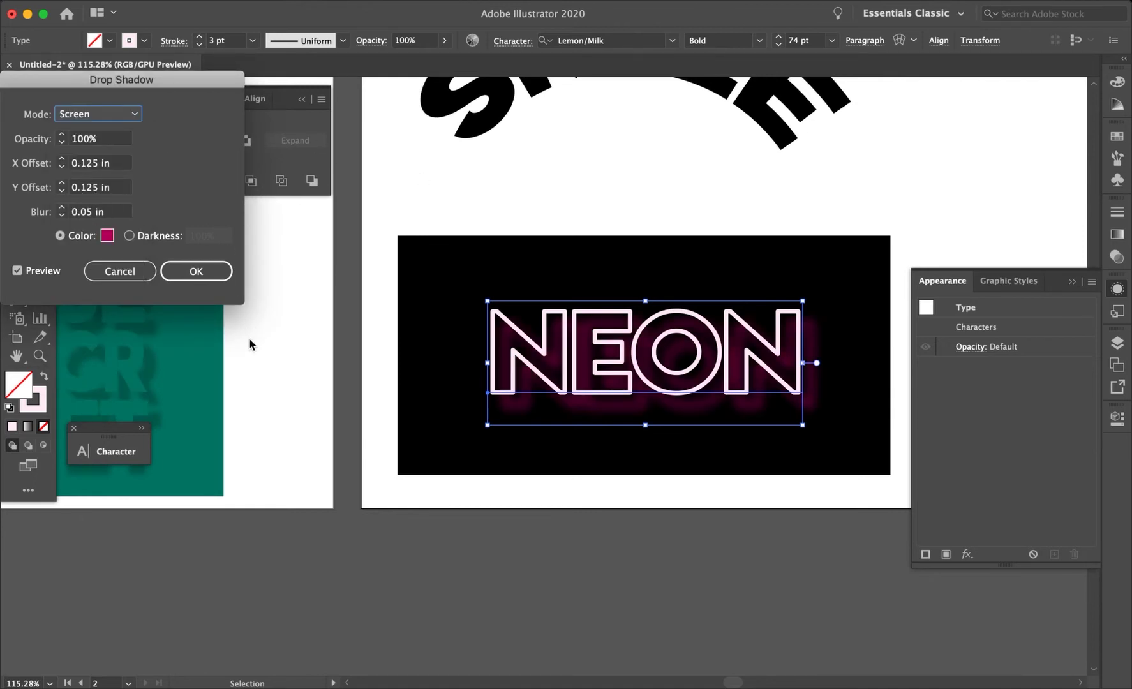
click(63, 183)
click(62, 191)
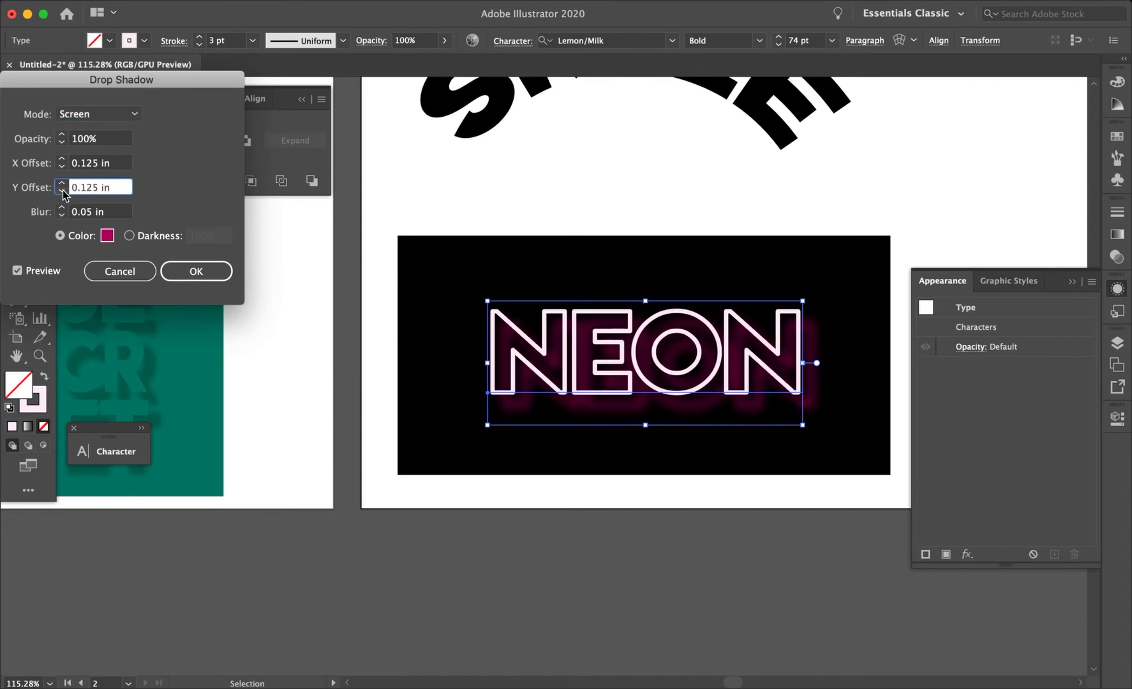
click(61, 191)
click(62, 168)
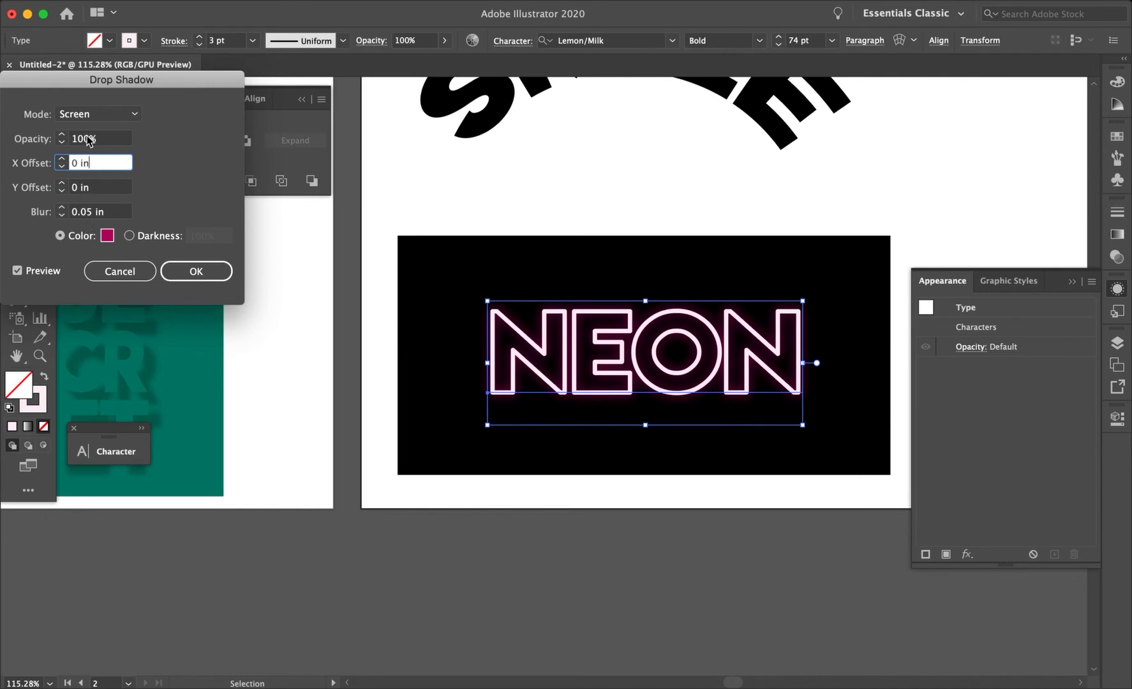
Give the shadow a saturated pink colour and 0.05 in blur, and apply the glow.
click(112, 239)
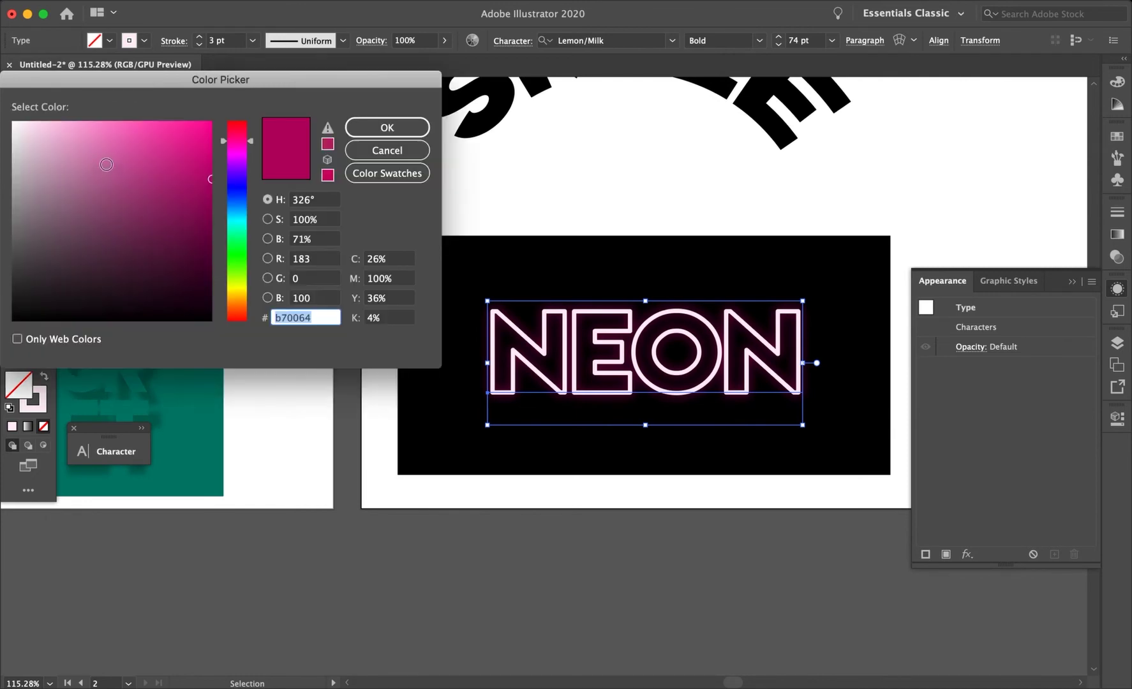
drag(118, 131, 122, 121)
click(155, 121)
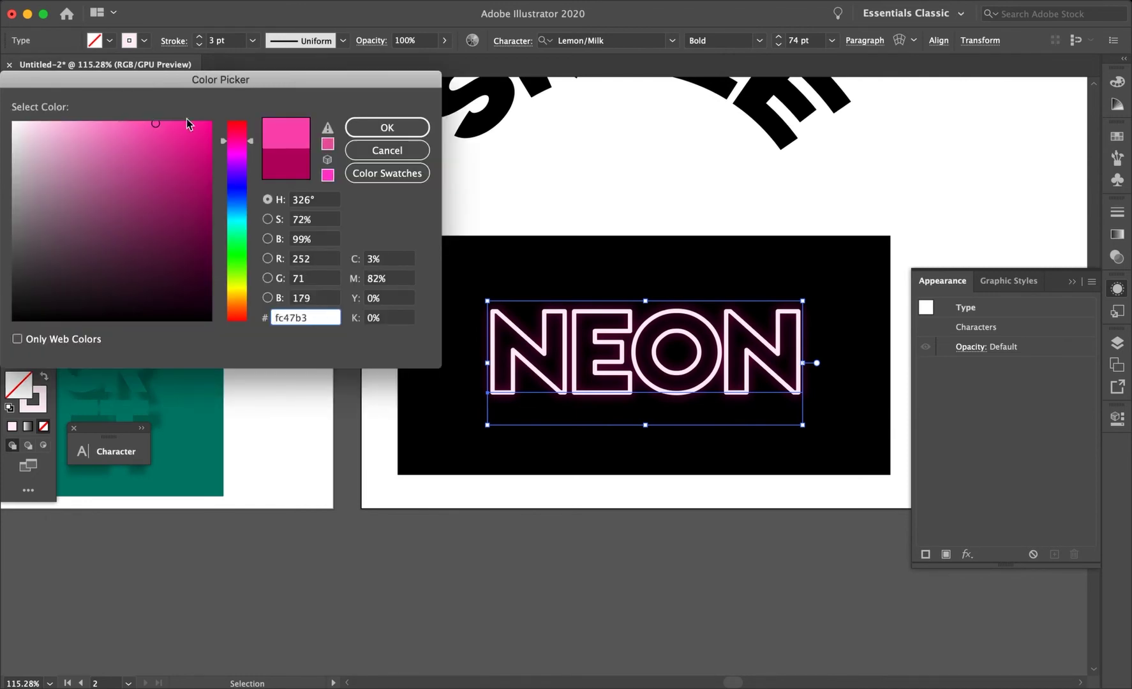
click(387, 127)
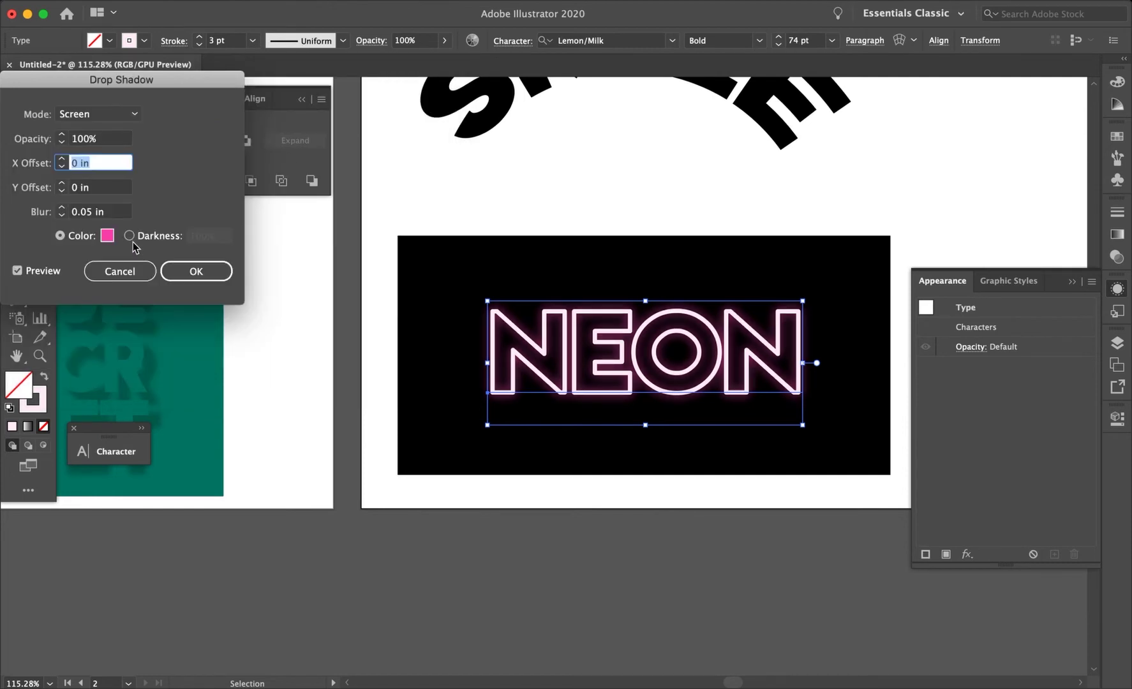
click(89, 212)
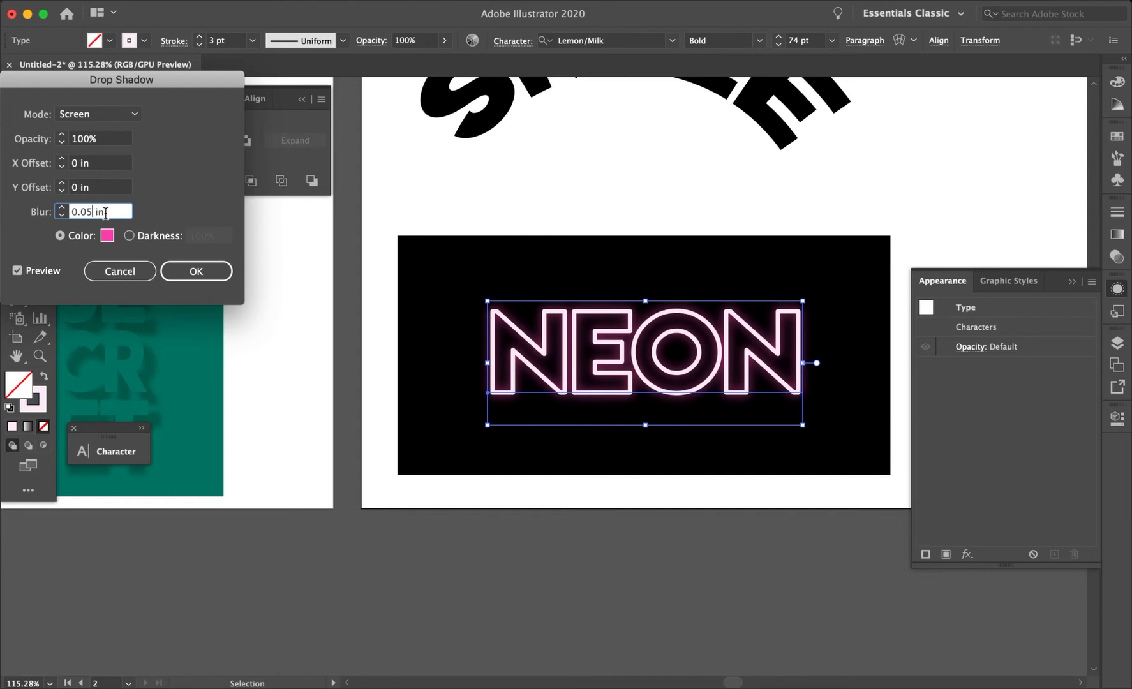
click(198, 271)
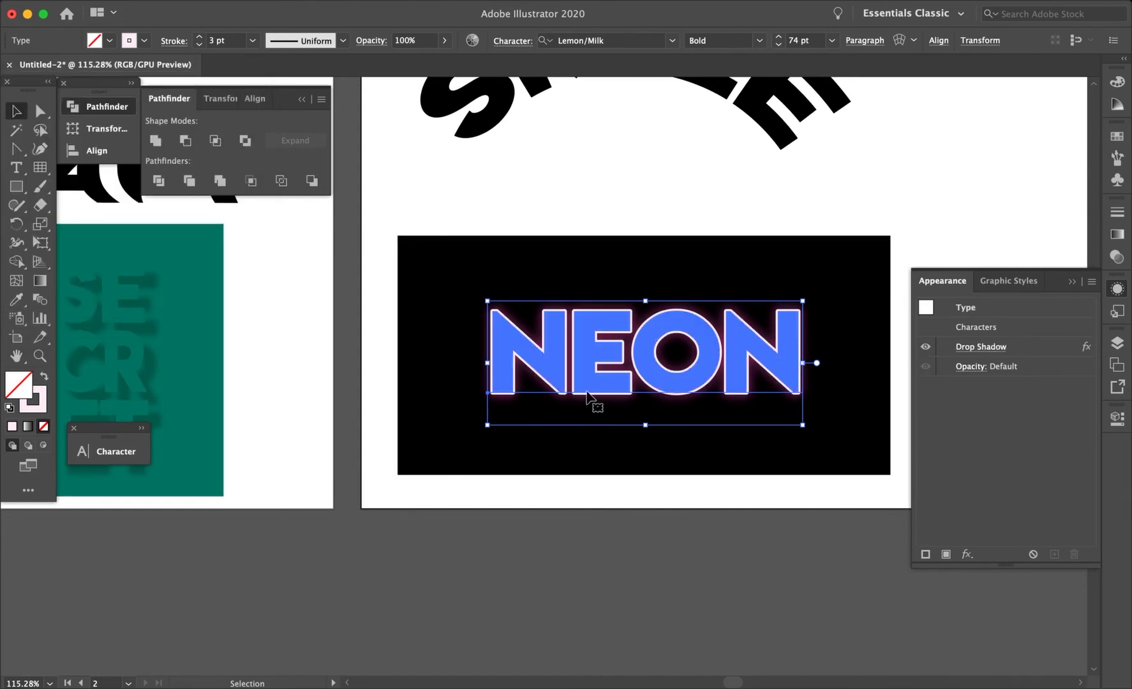
key(super)
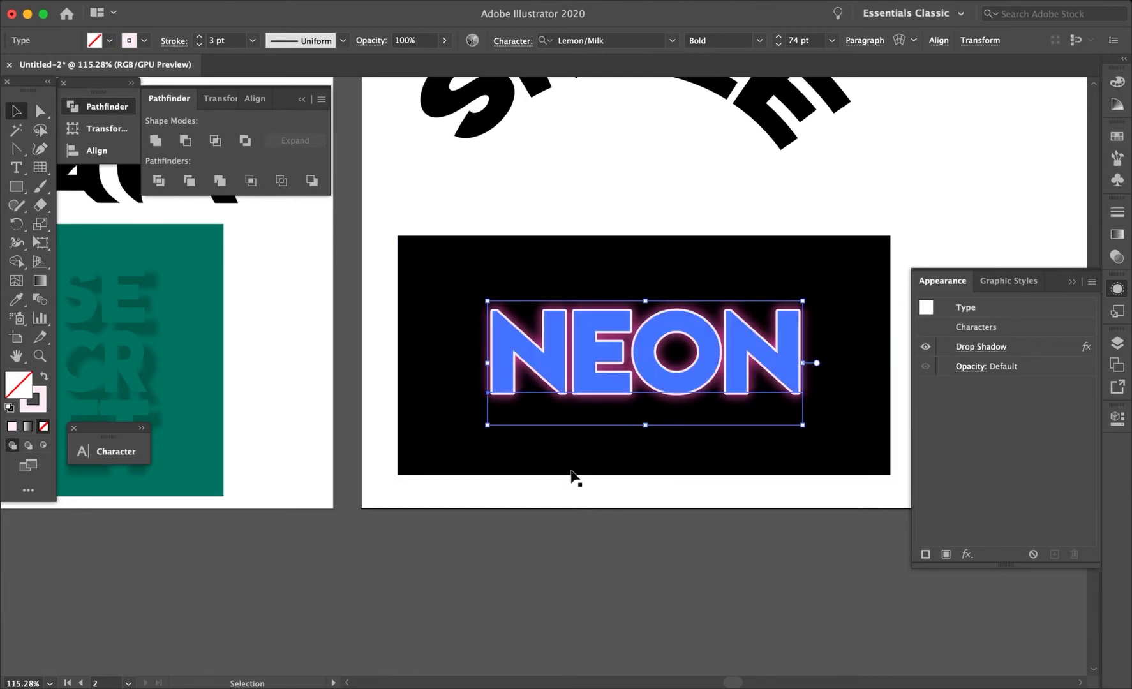
click(629, 540)
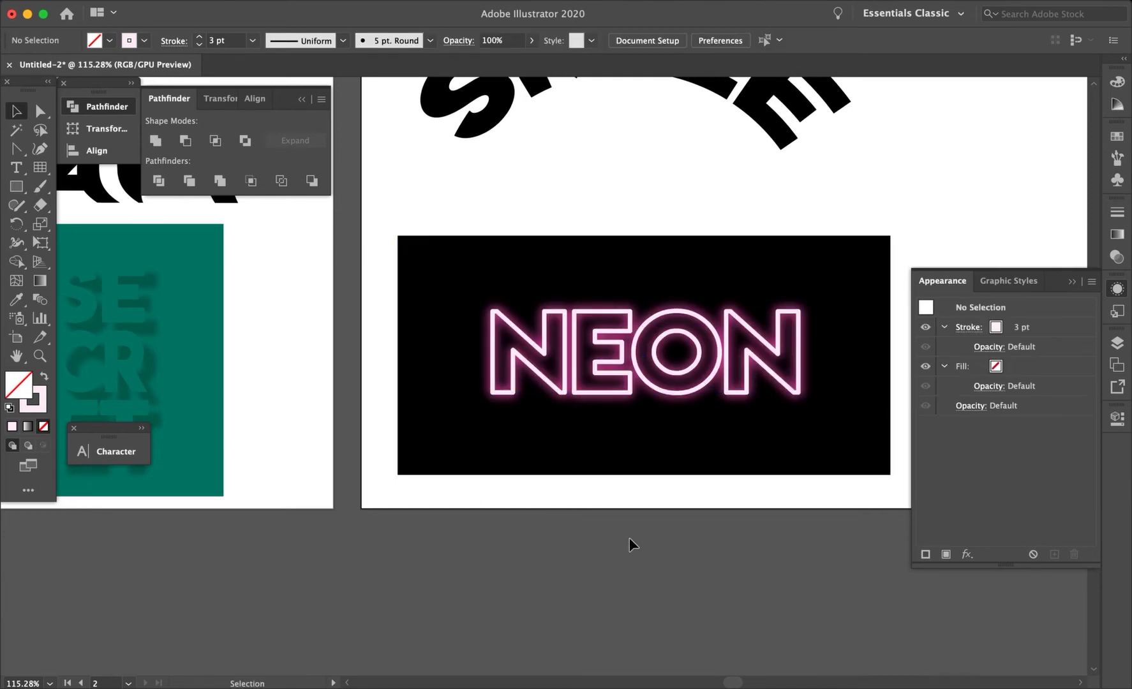
key(super+z)
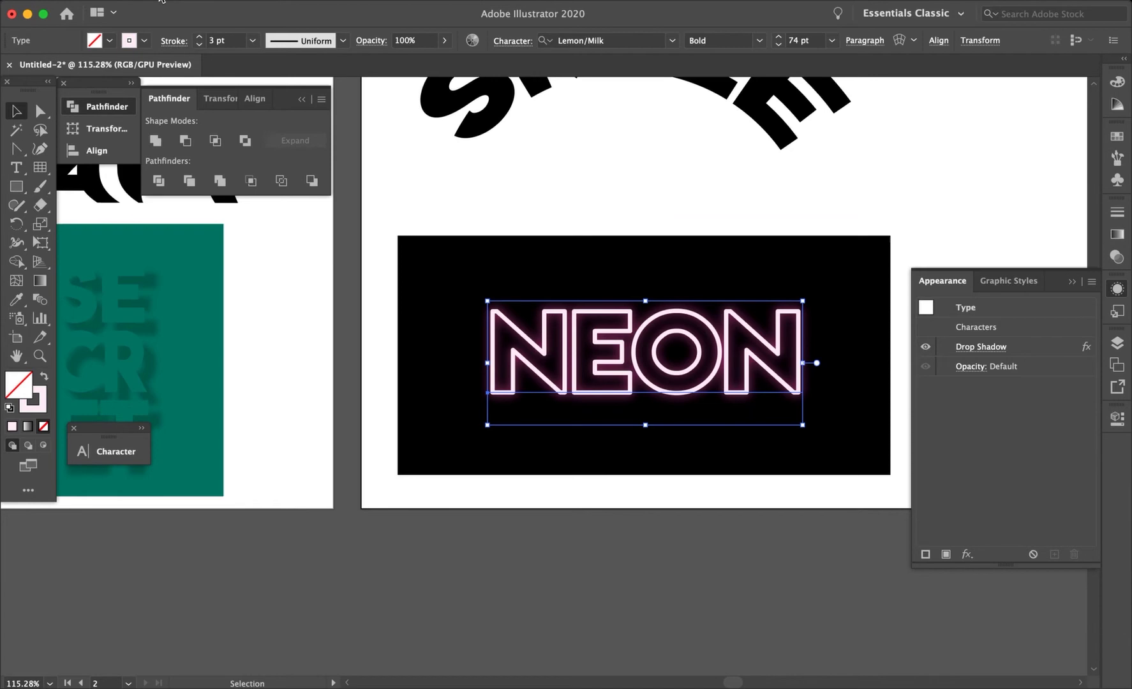
click(161, 0)
Redo the pasted NEON copy and change its glow to 0.07 in blur in lighter pink ff8fd7.
click(191, 21)
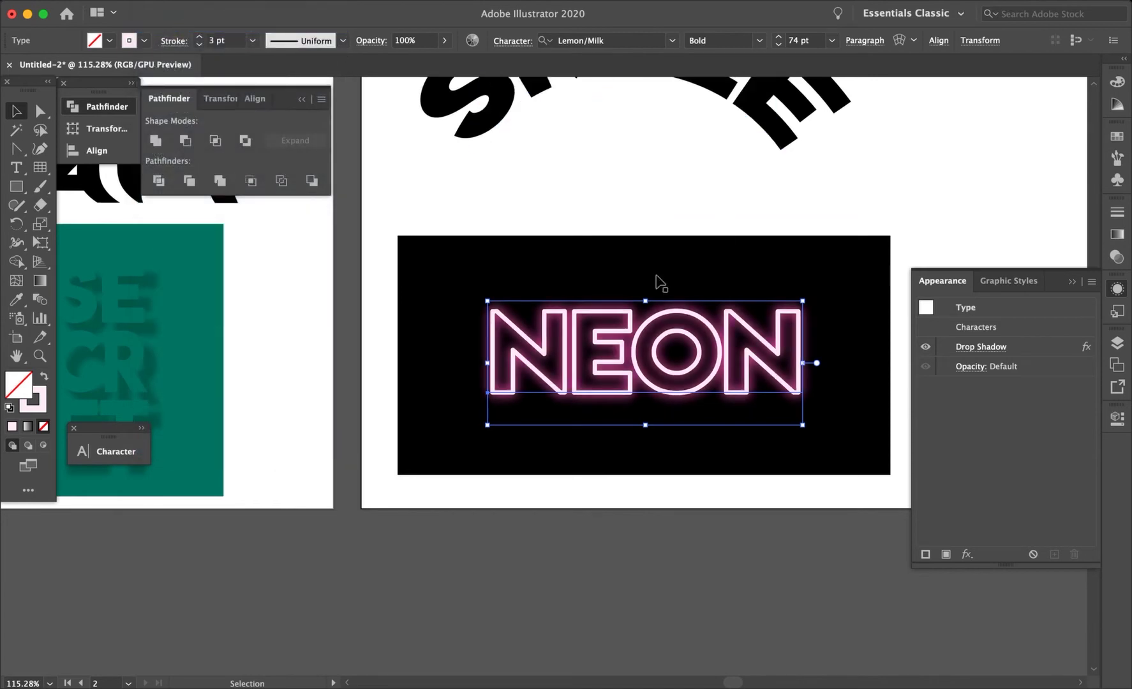
click(999, 353)
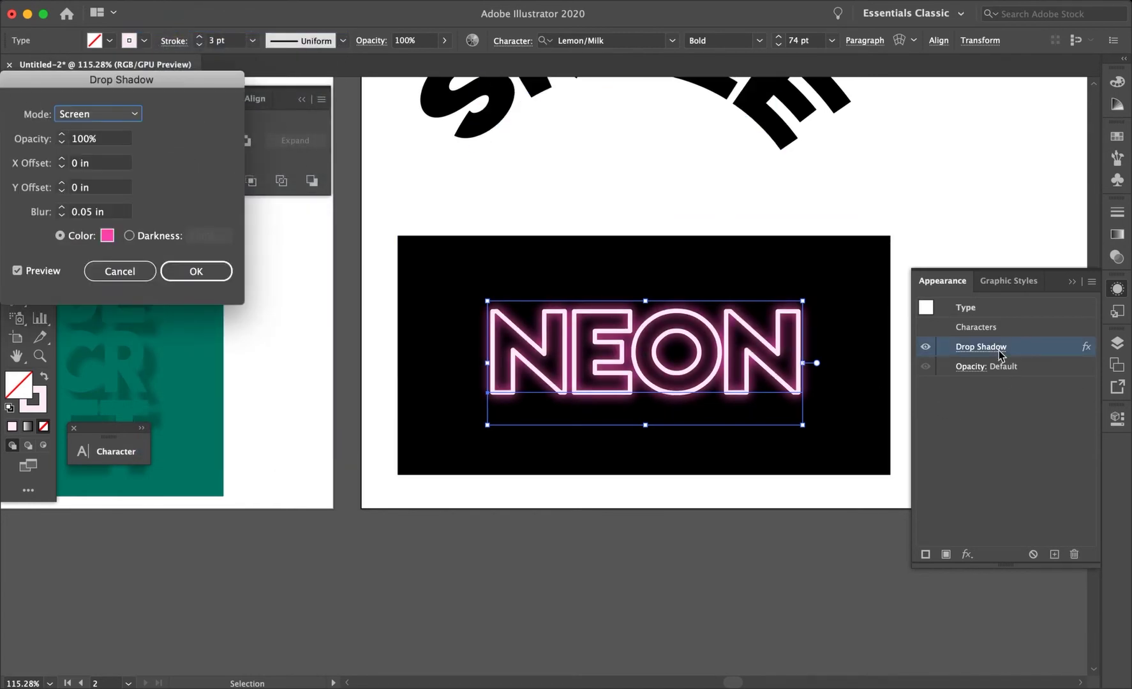
click(93, 214)
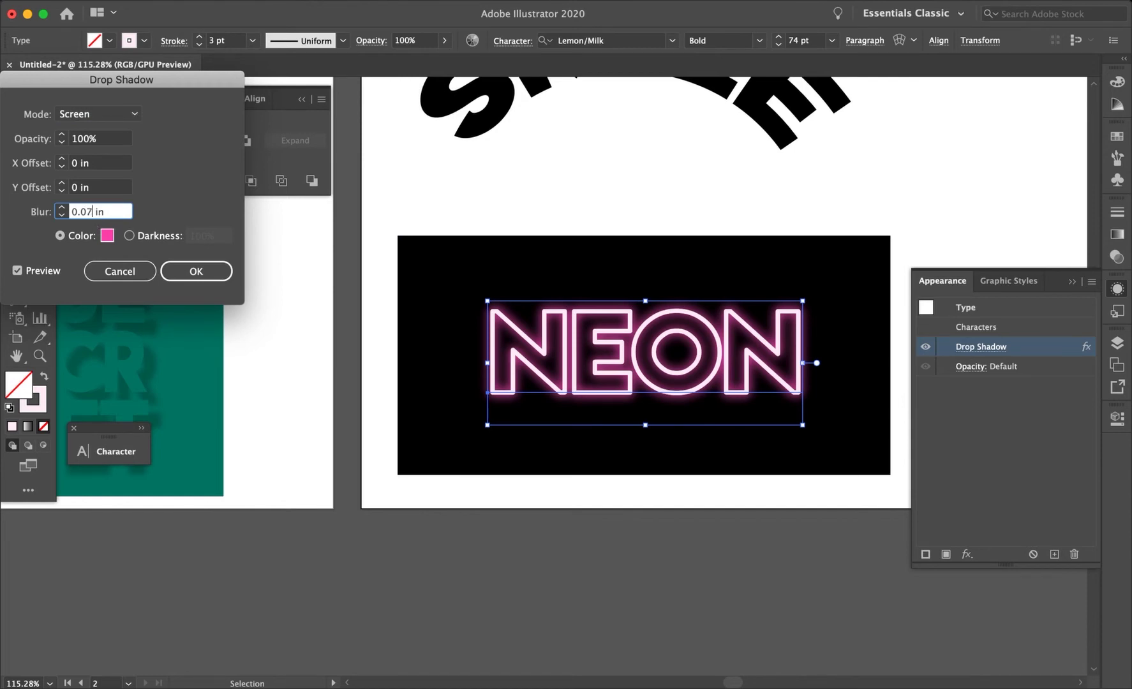
click(107, 236)
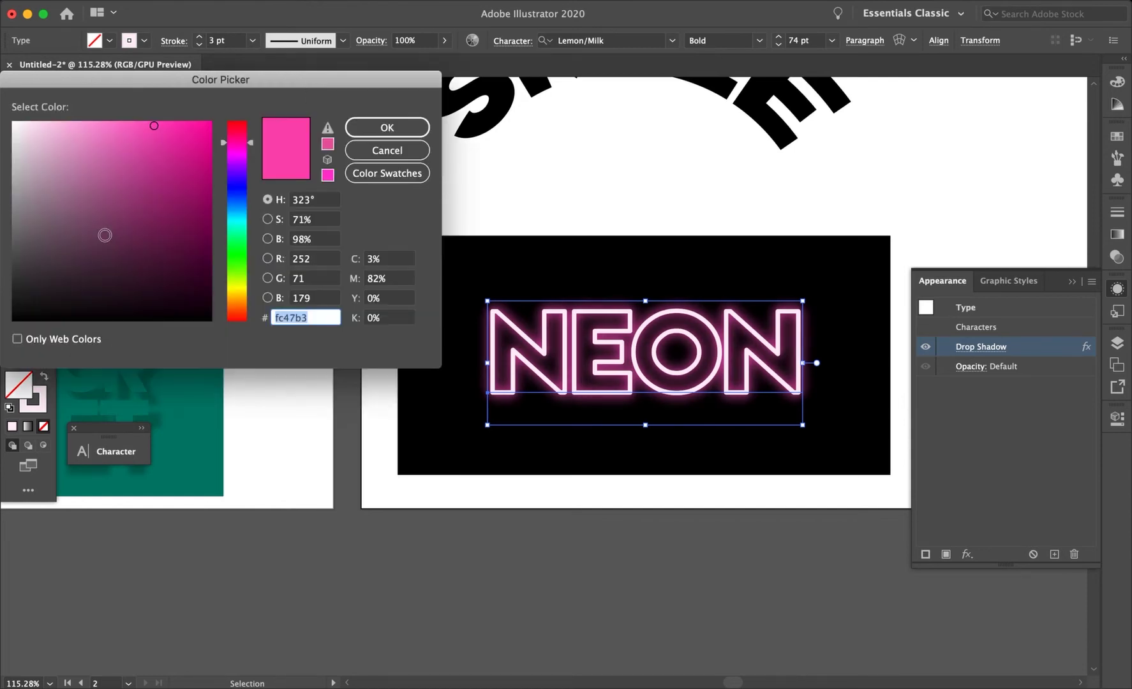
drag(120, 132, 101, 120)
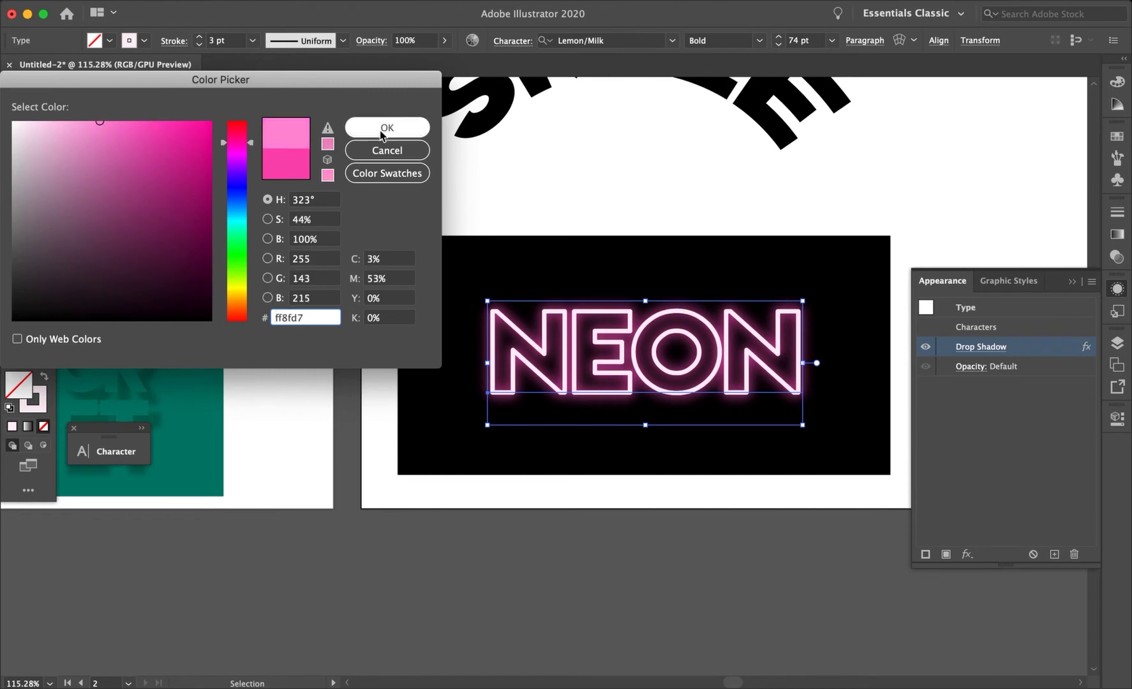
click(383, 128)
click(218, 274)
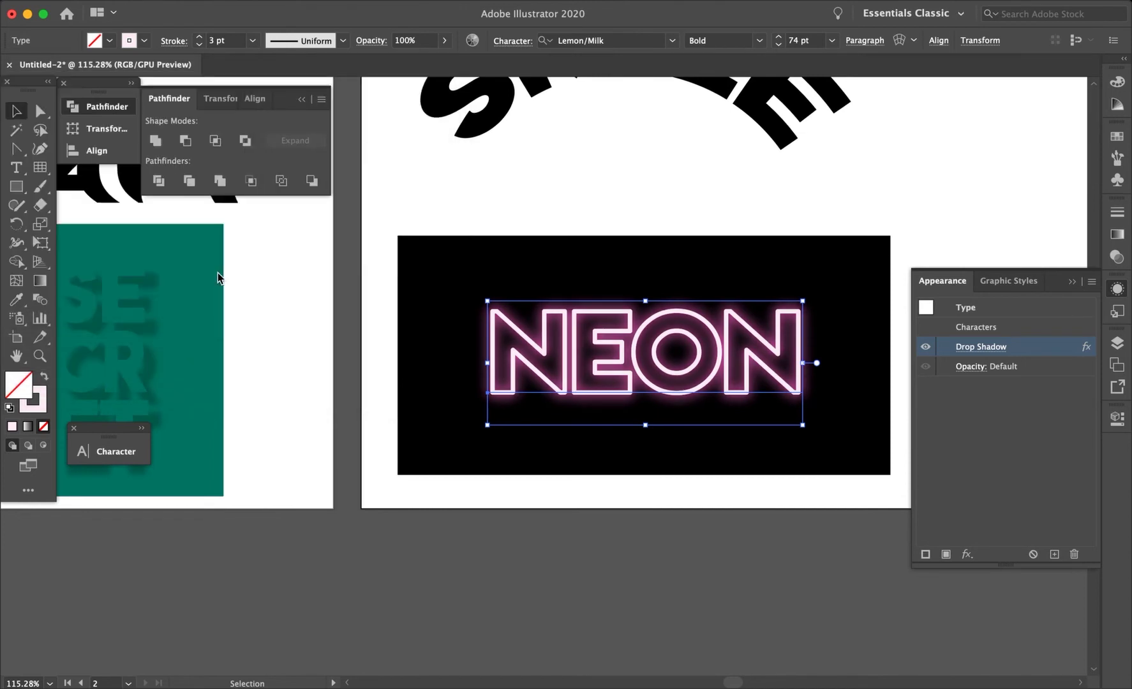
click(389, 295)
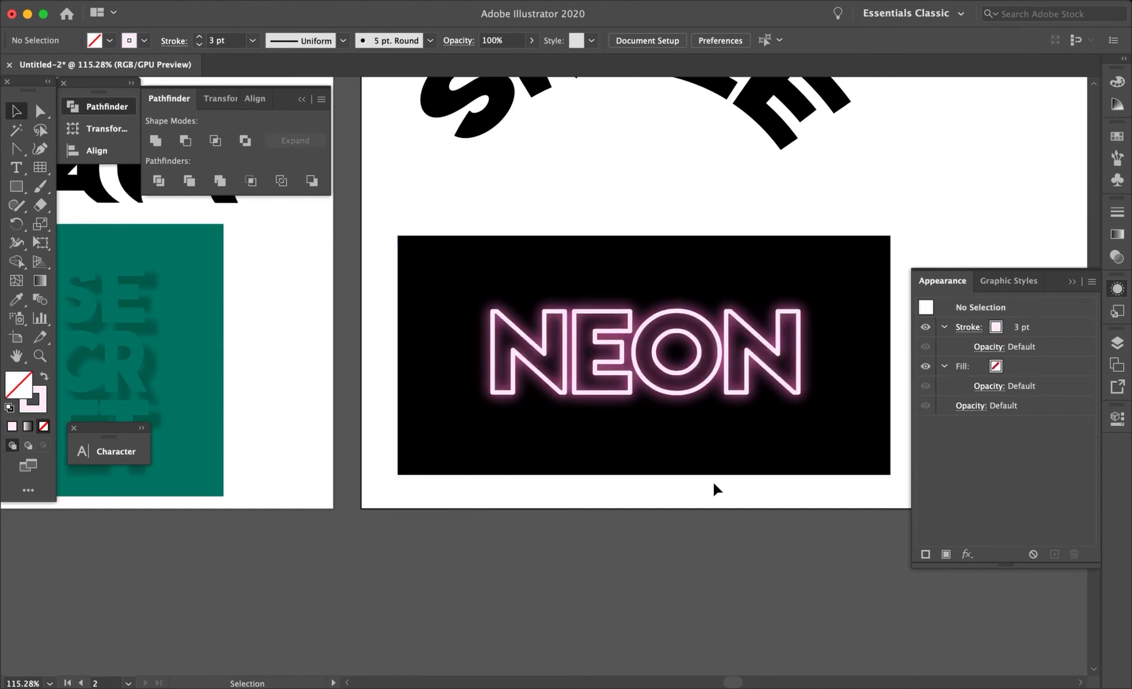
scroll(714, 488, down, 4)
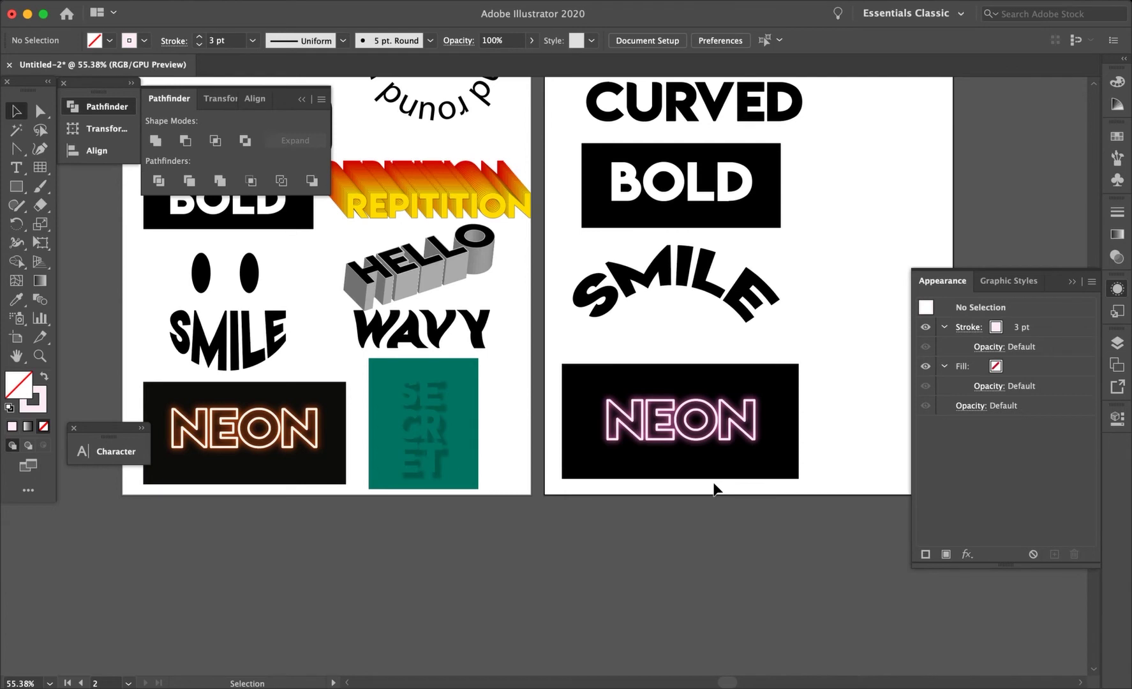
Draw a tall f478be hot pink rectangle right of NEON and start a text object on it.
scroll(714, 488, up, 2)
click(16, 187)
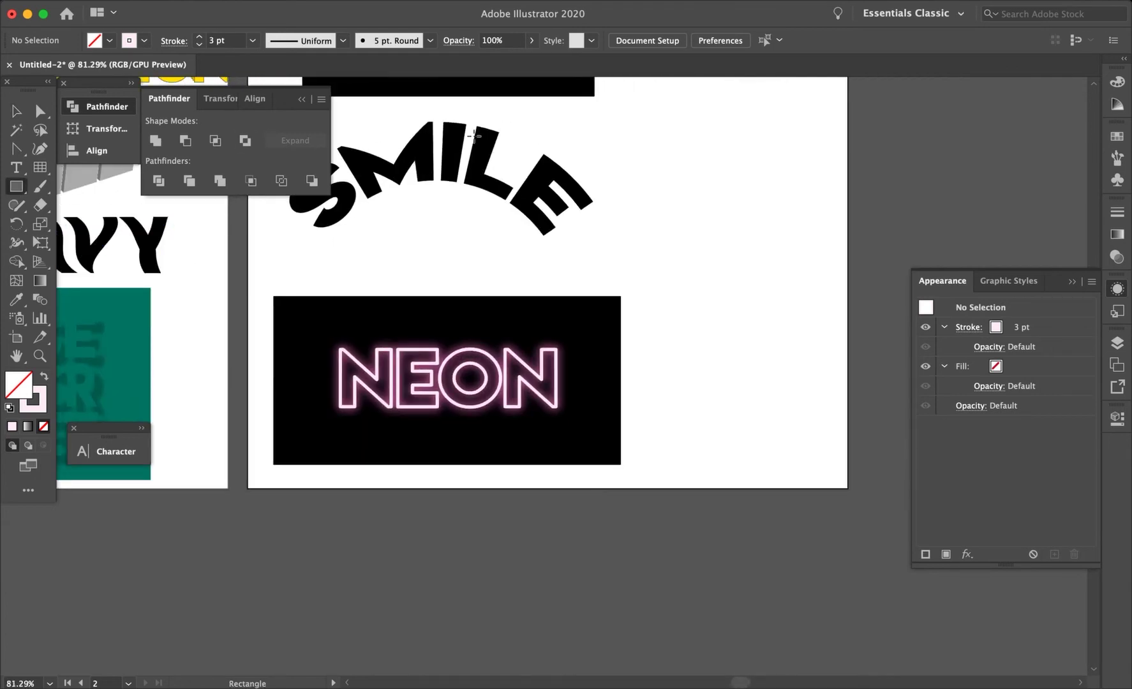
drag(659, 231, 828, 460)
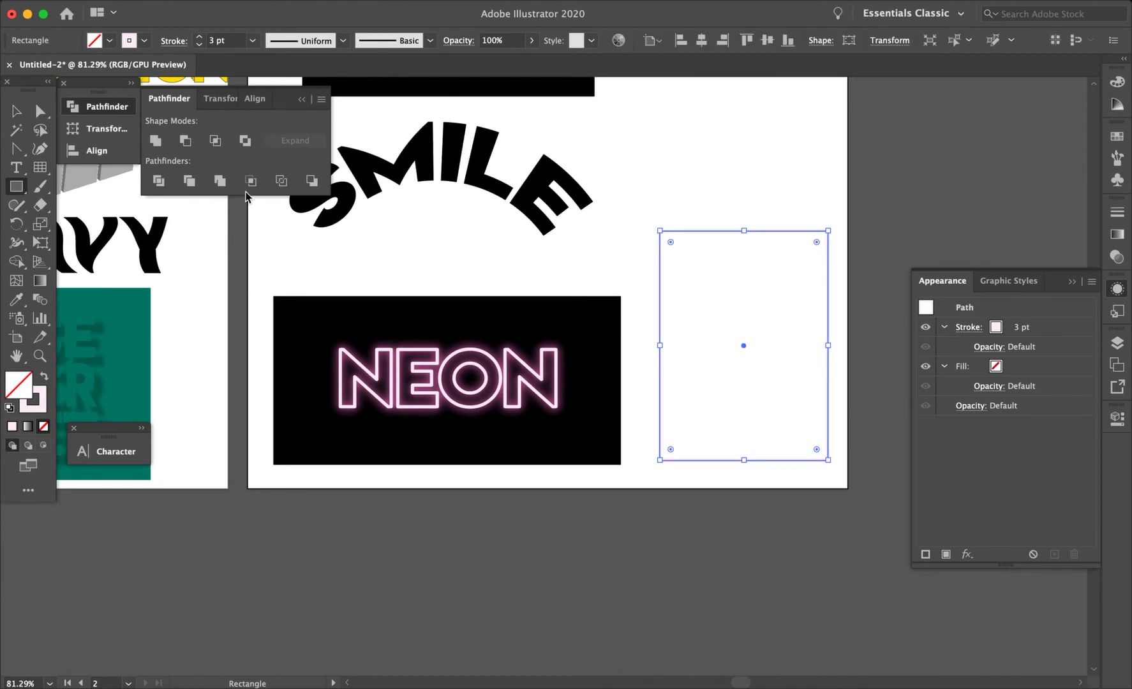
click(44, 377)
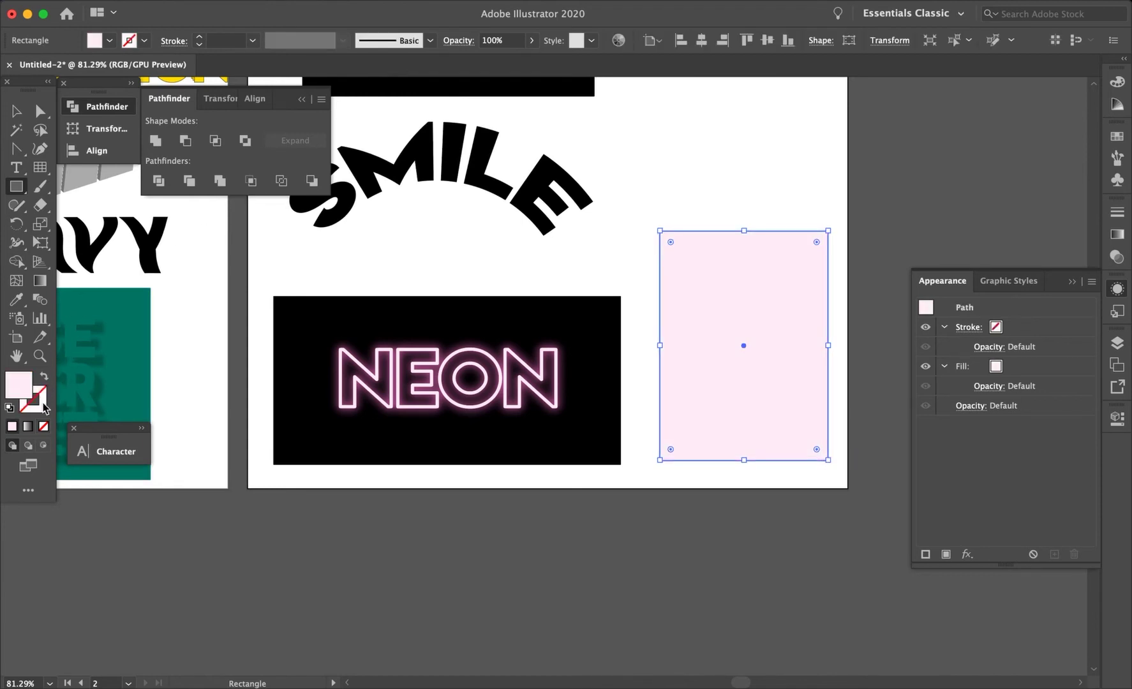
double_click(20, 385)
click(124, 126)
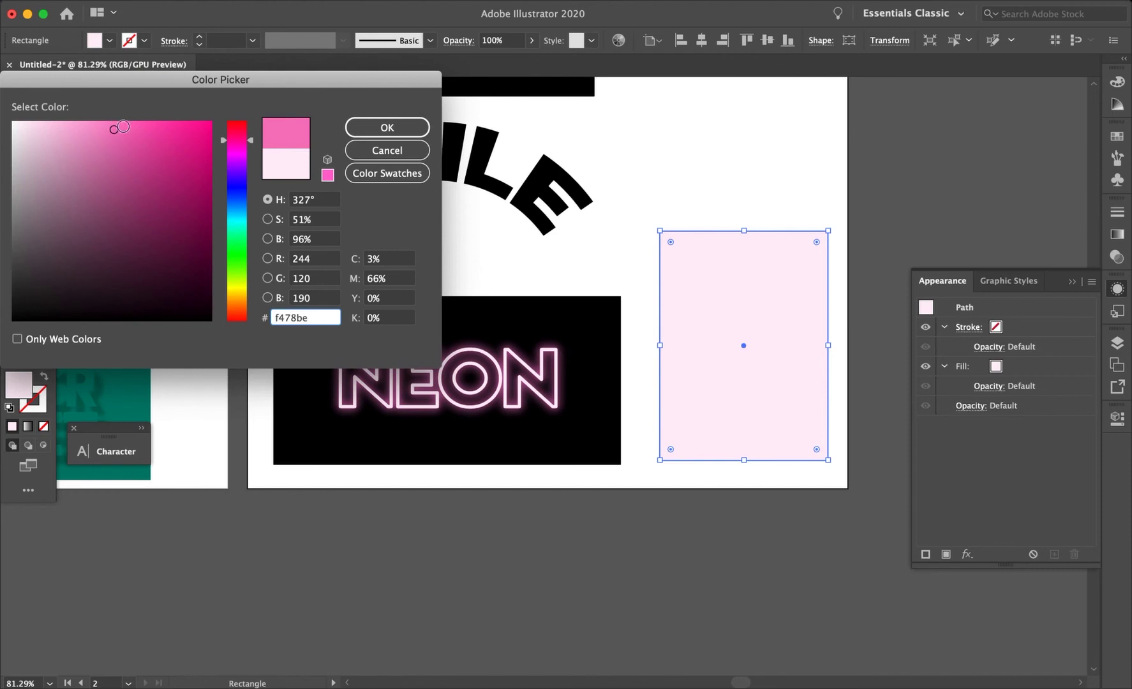
click(387, 127)
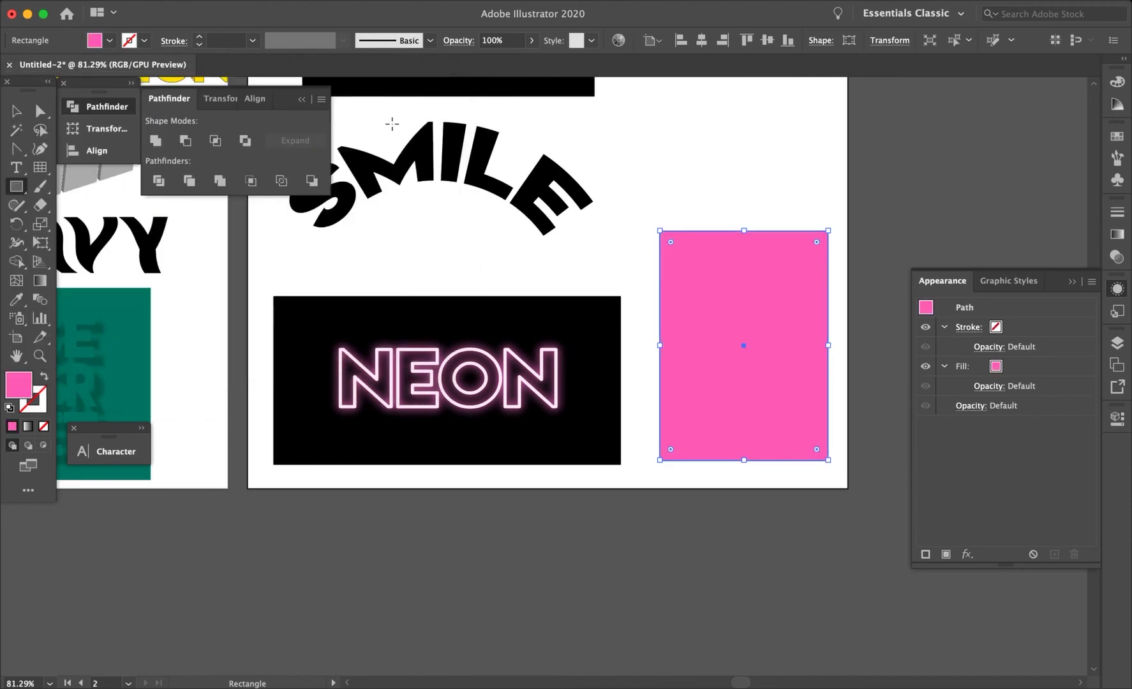
key(t)
click(736, 287)
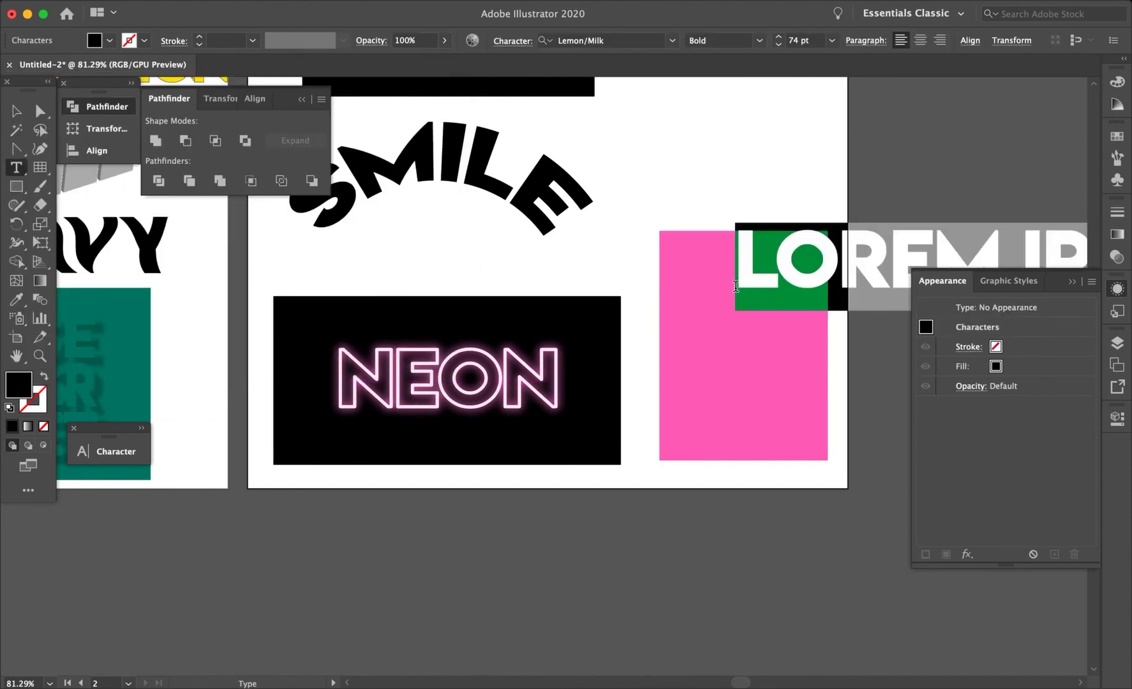
Type SECRET as three stacked lines: SE, CR, ET.
text(SE)
key(Return)
text(C)
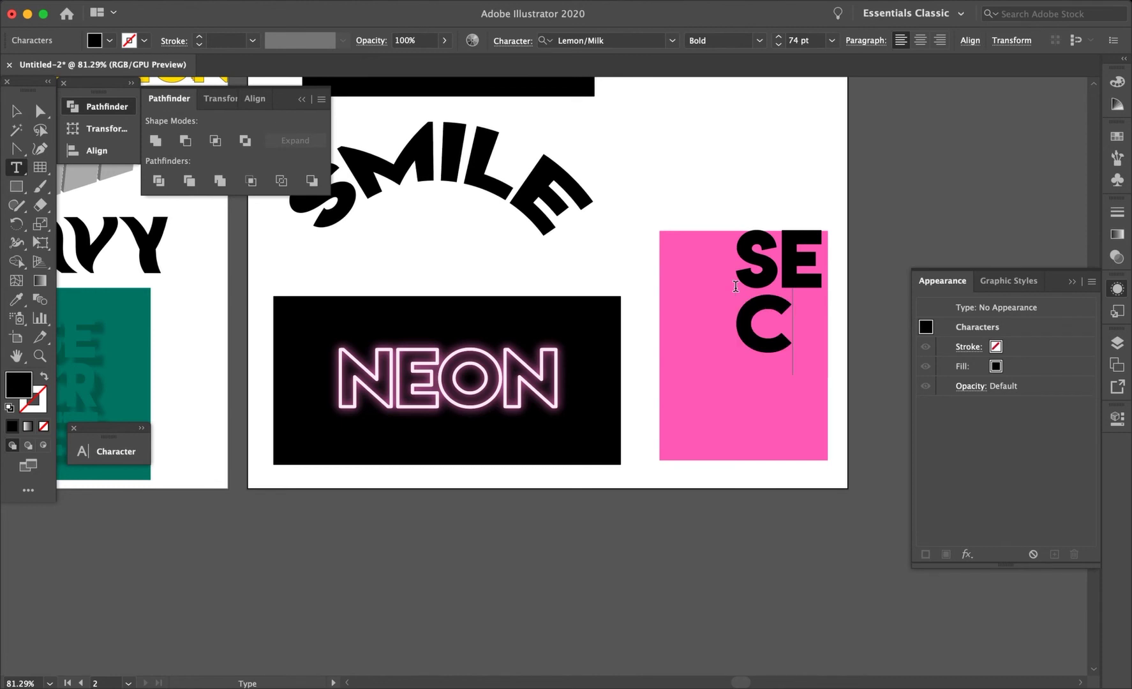
text(R)
key(Return)
text(ET)
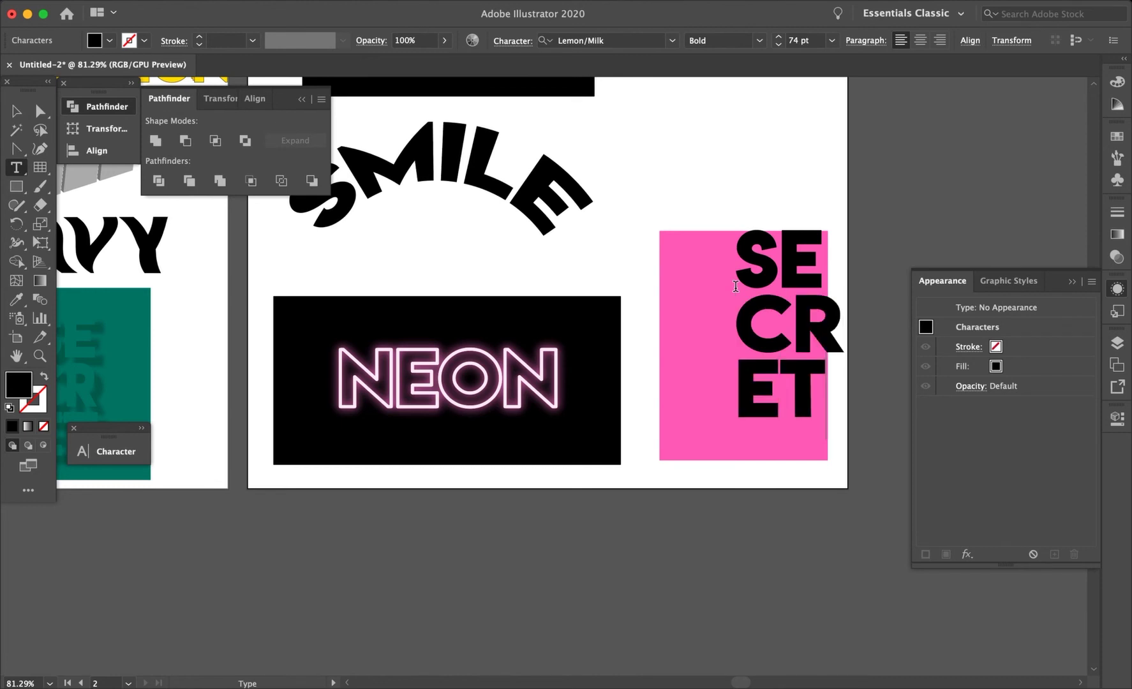
key(Escape)
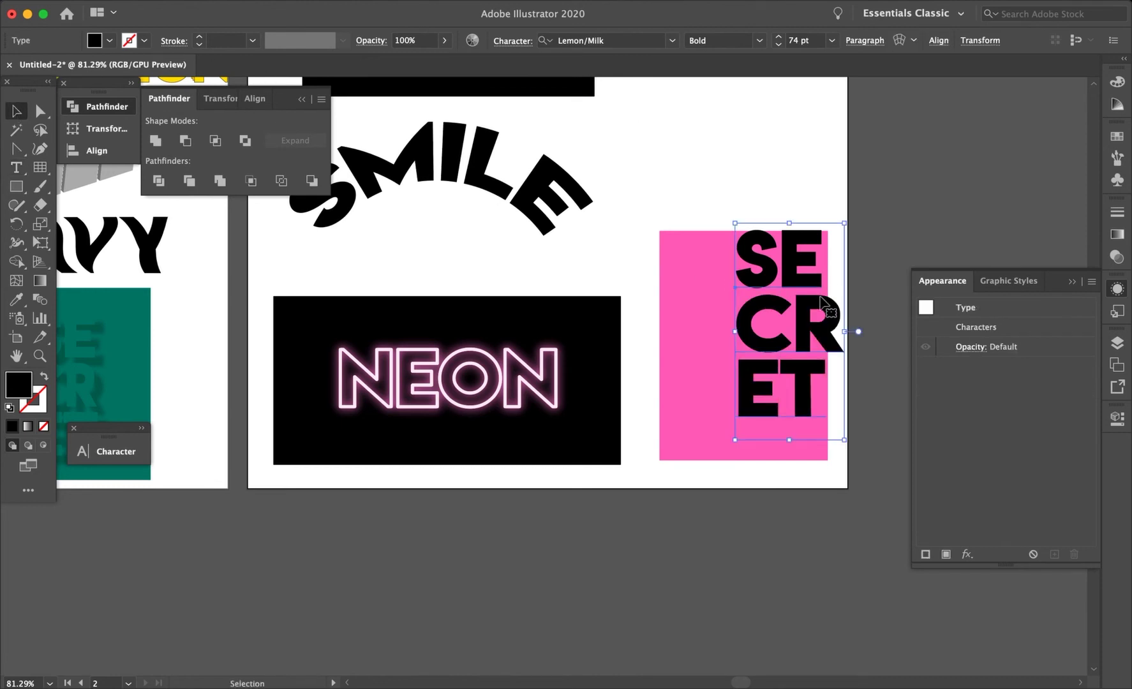
Move SECRET into the pink rectangle and sample the rectangle's hot pink for its fill.
drag(809, 321, 781, 336)
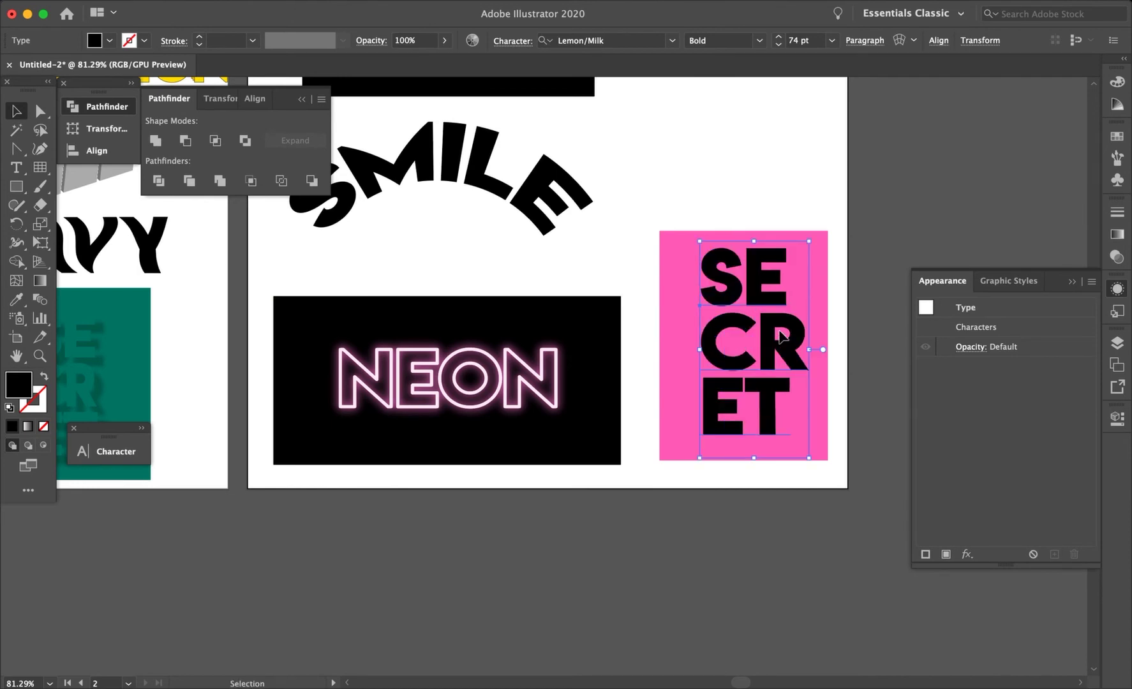
drag(781, 337, 775, 337)
key(i)
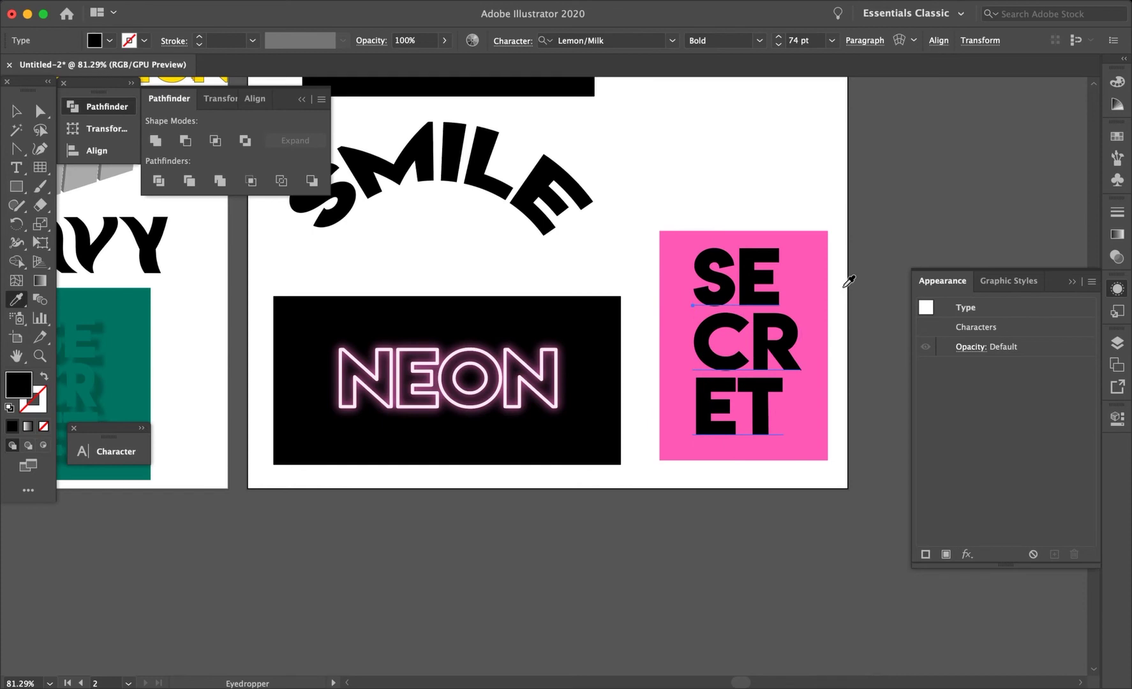
click(814, 271)
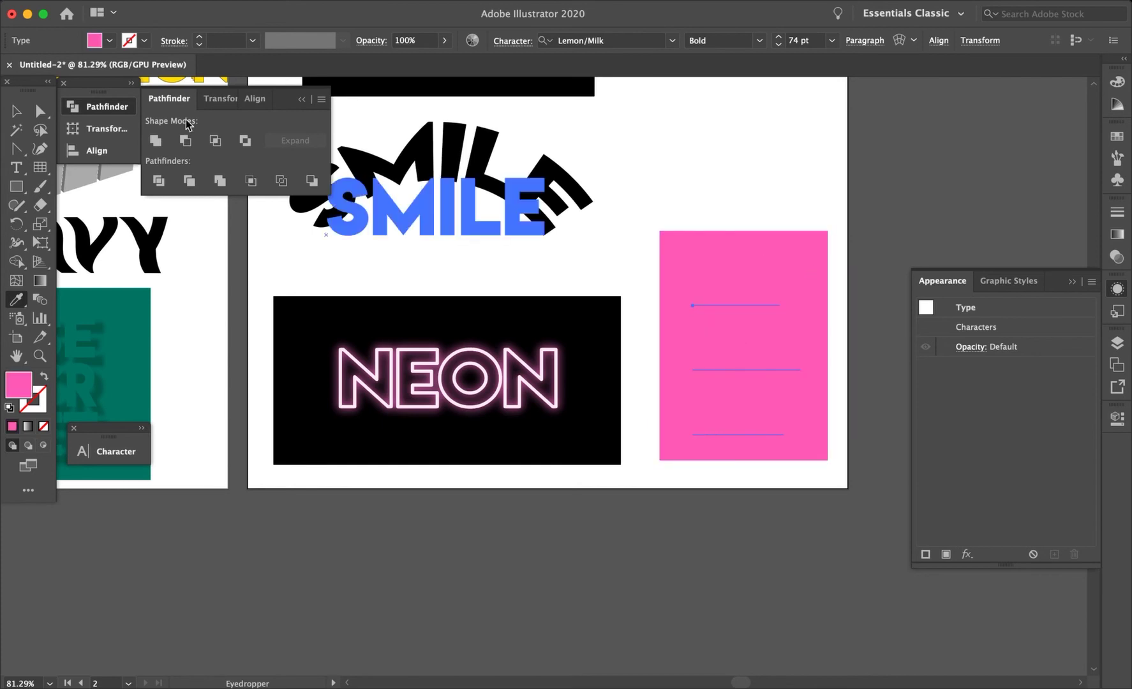
key(v)
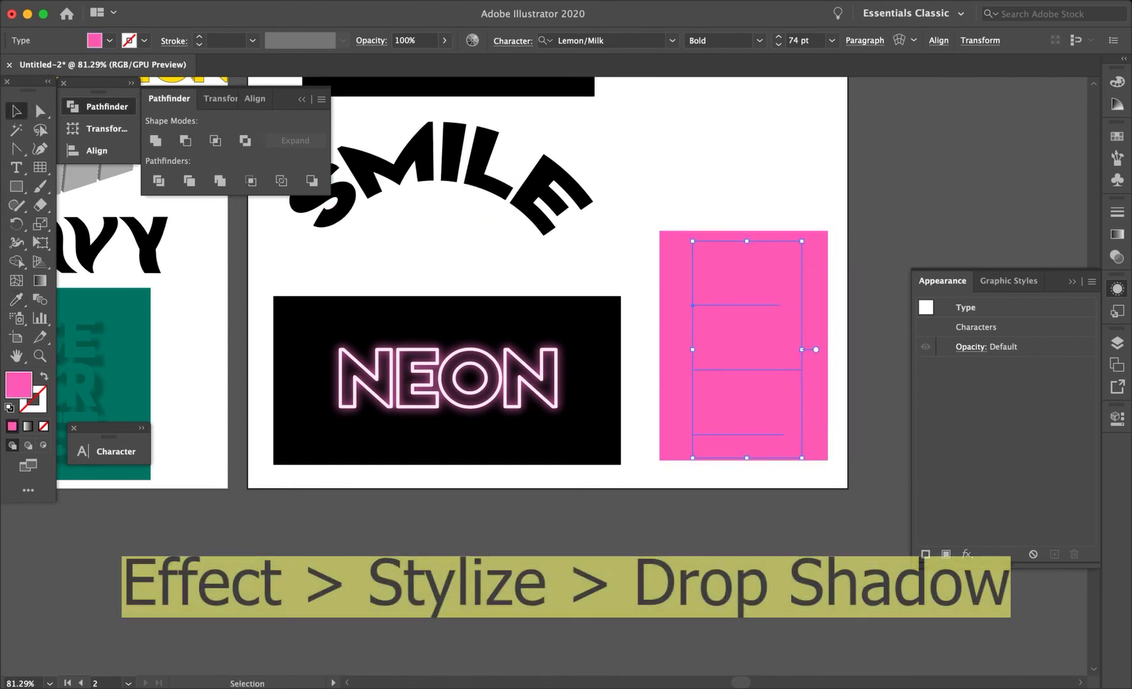
click(322, 0)
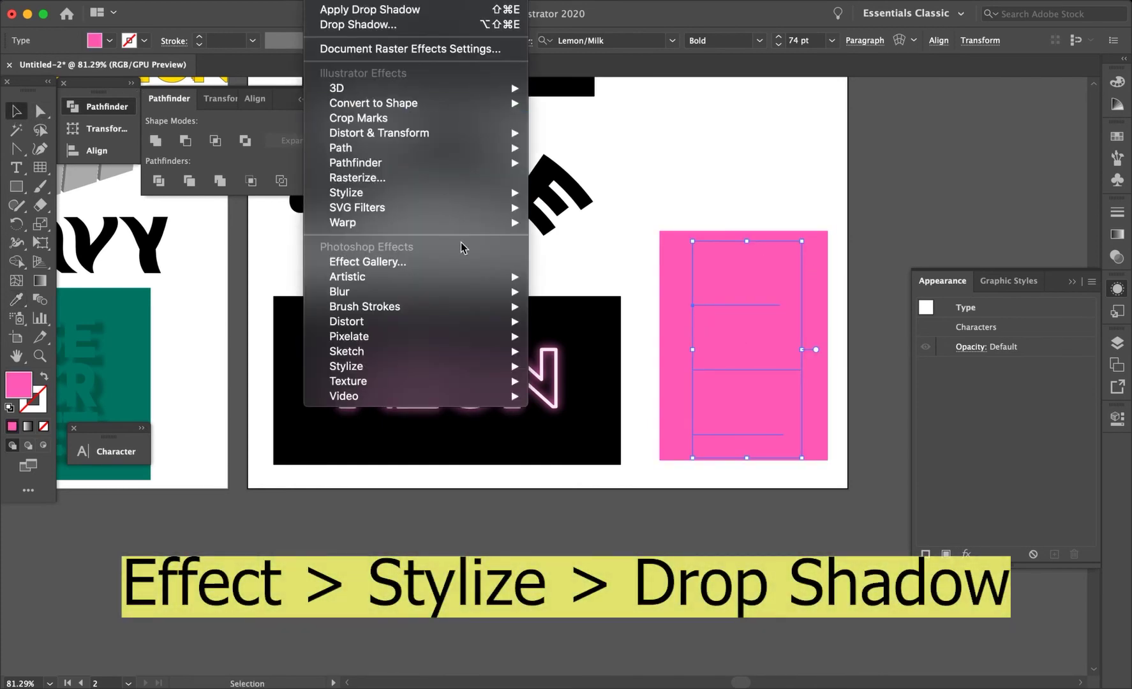
Give SECRET a drop shadow with 0.125 in X and Y offsets and 0.05 in blur.
mouse_move(505, 199)
click(554, 192)
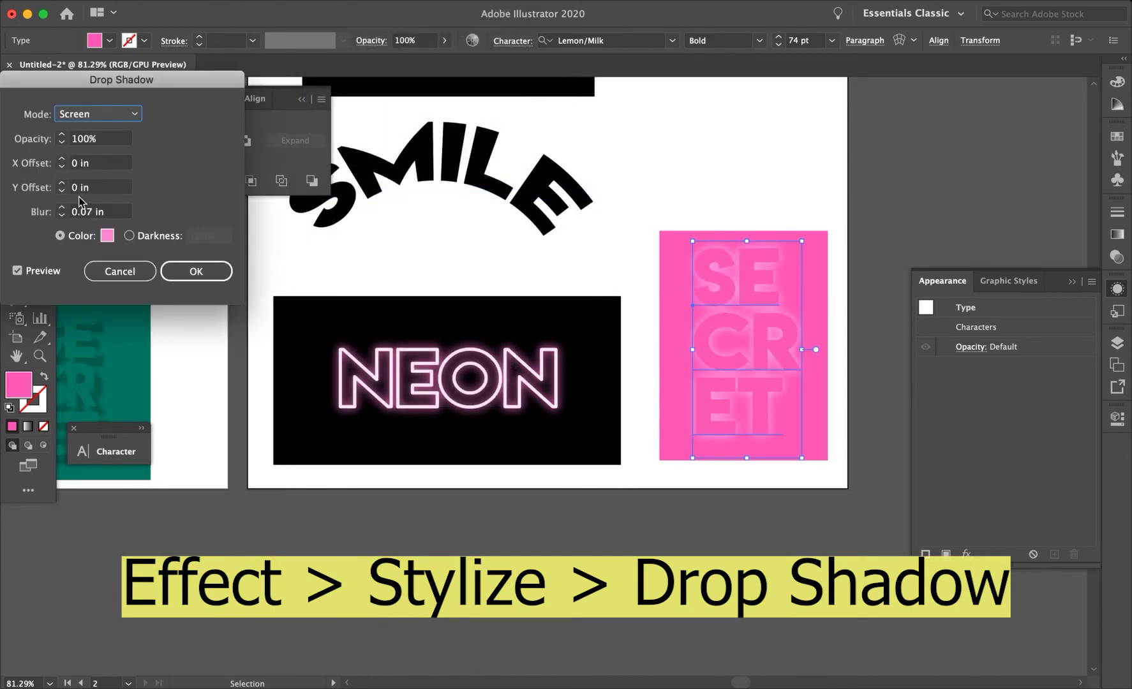
click(62, 184)
click(62, 160)
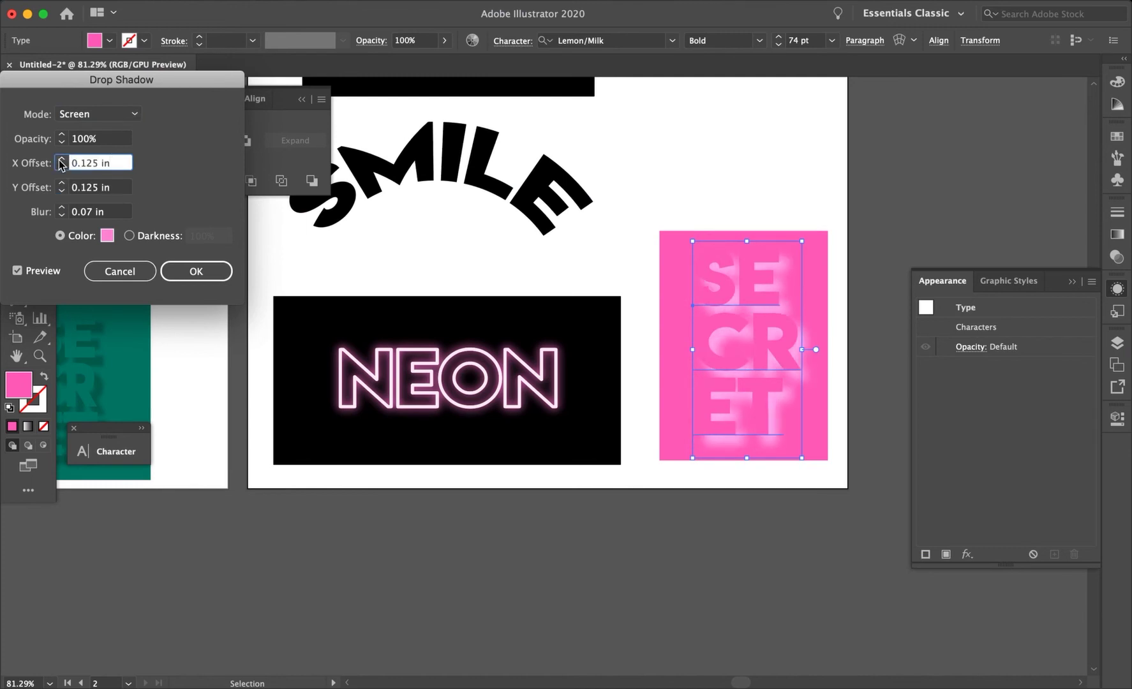
click(95, 211)
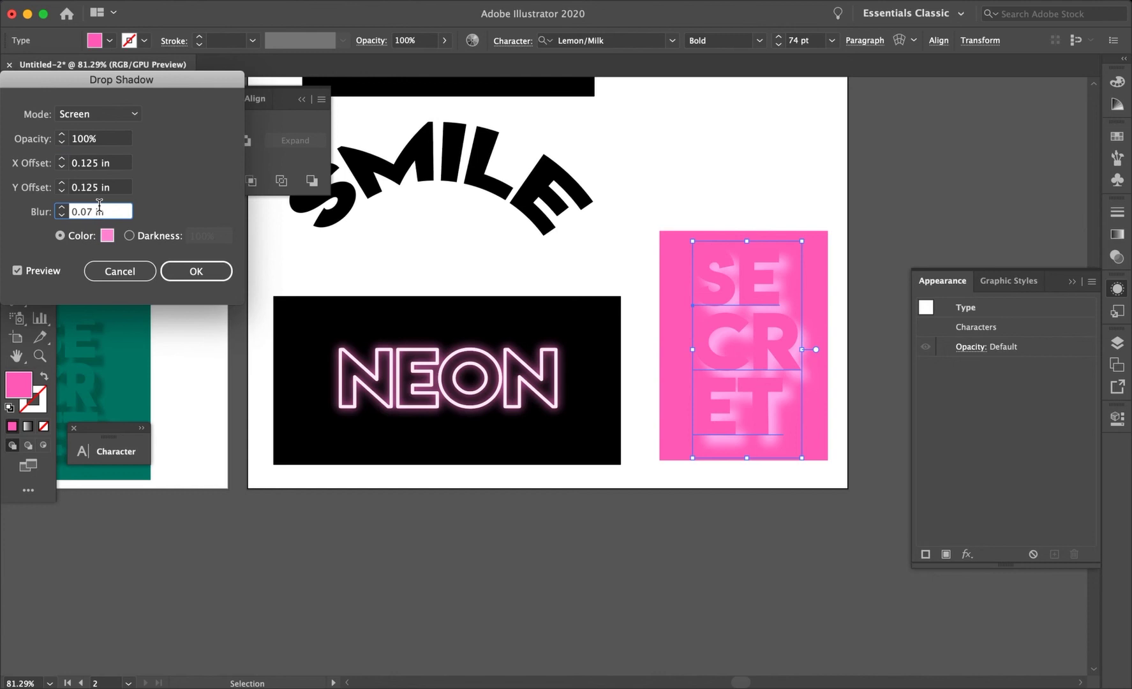
key(BackSpace)
text(5)
click(125, 190)
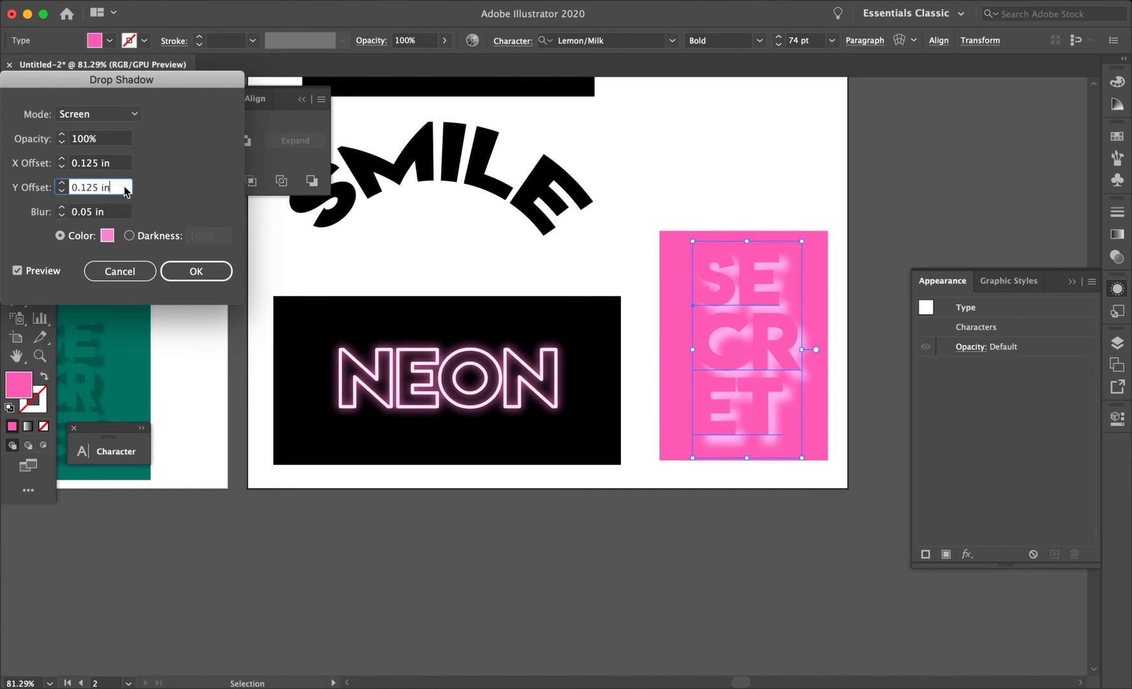
click(62, 191)
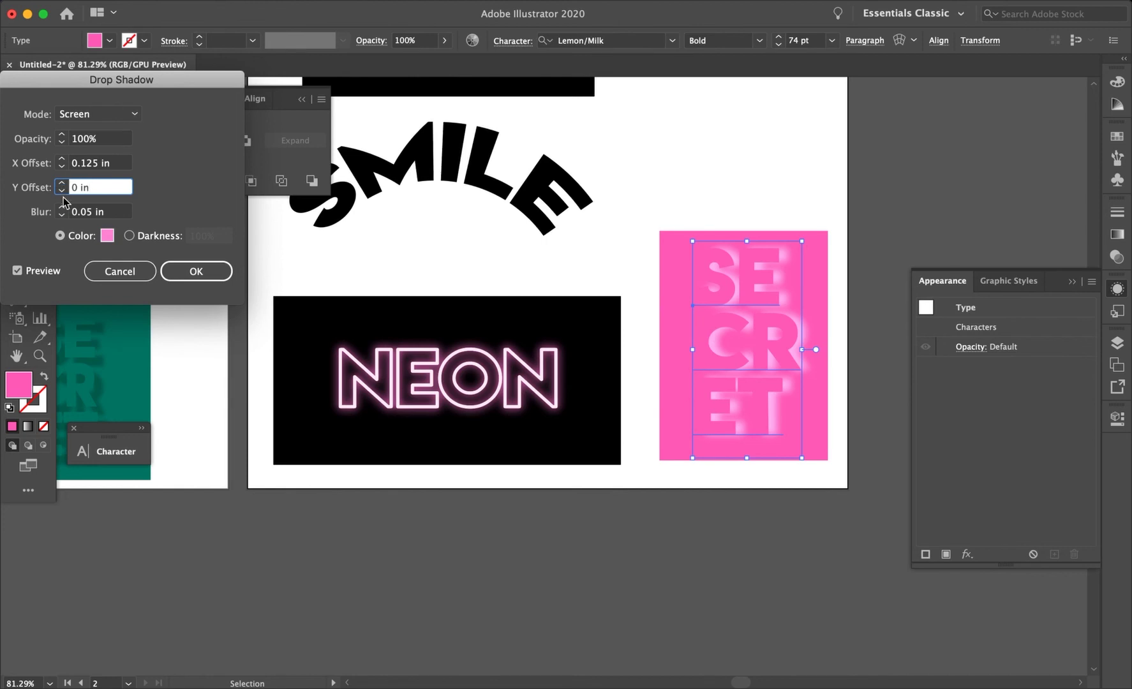
click(62, 184)
Set the shadow to 50% opacity, dark magenta colour and Multiply mode, then apply it.
click(89, 138)
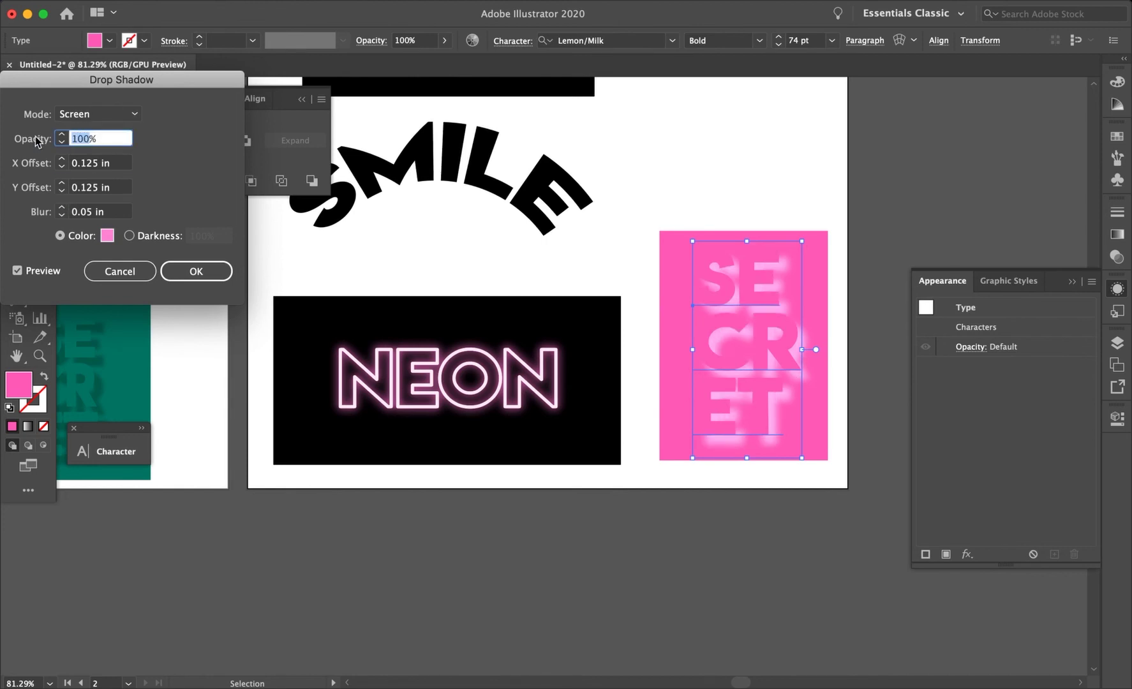
text(50)
click(113, 215)
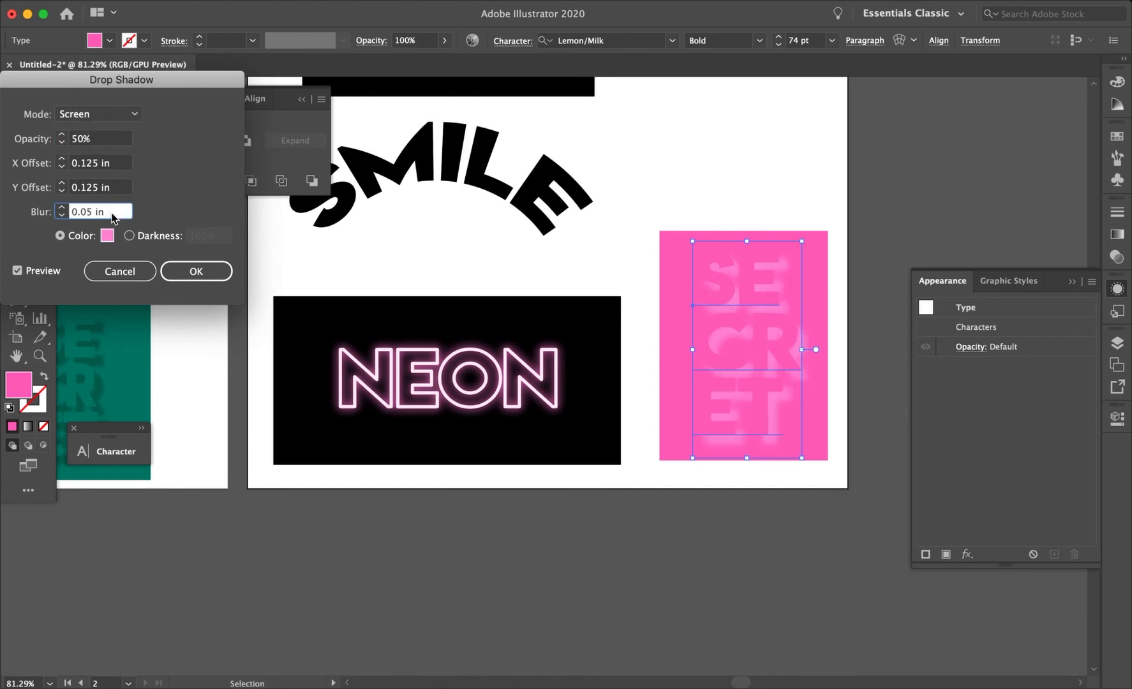
click(107, 236)
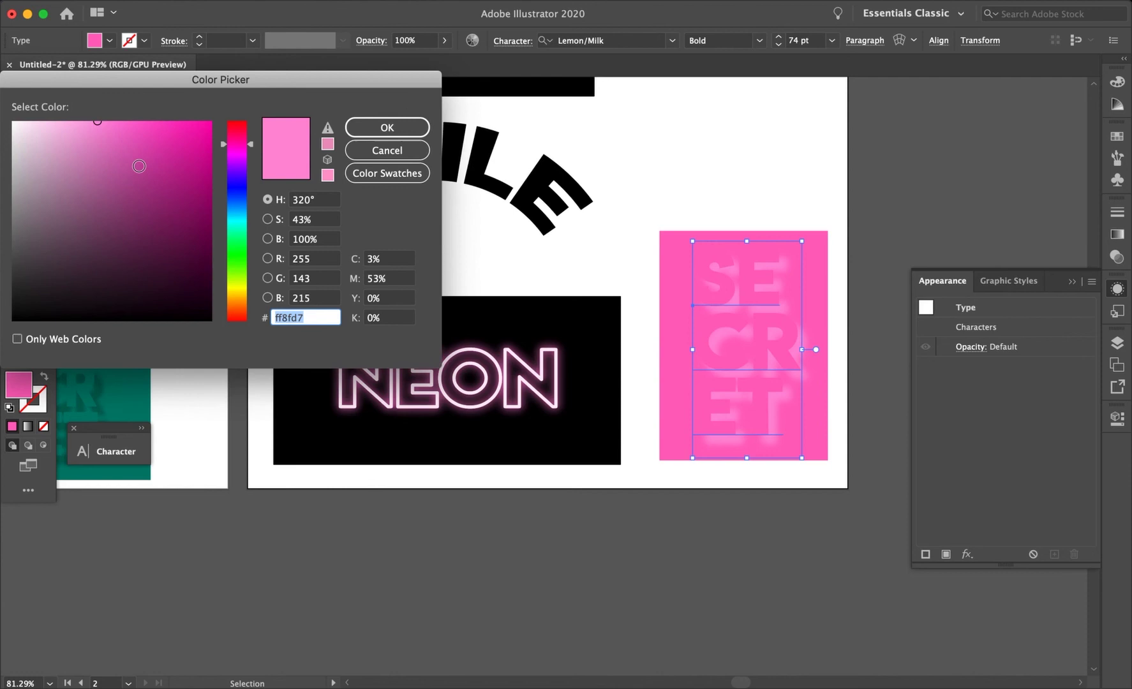
drag(164, 235, 228, 239)
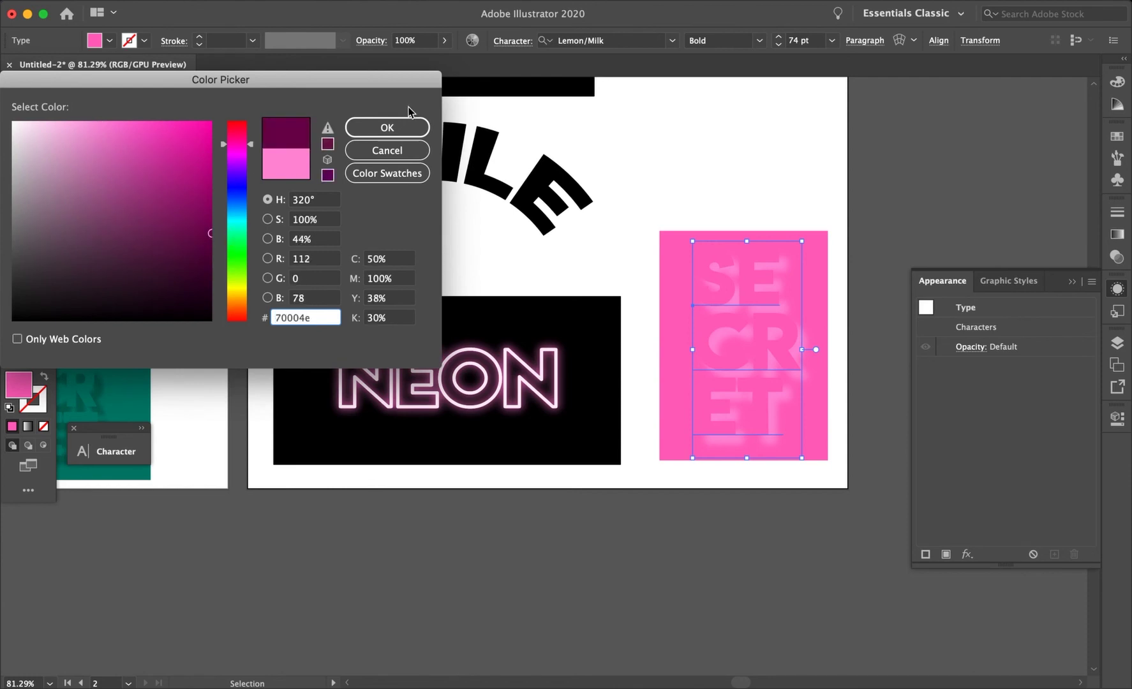
click(392, 129)
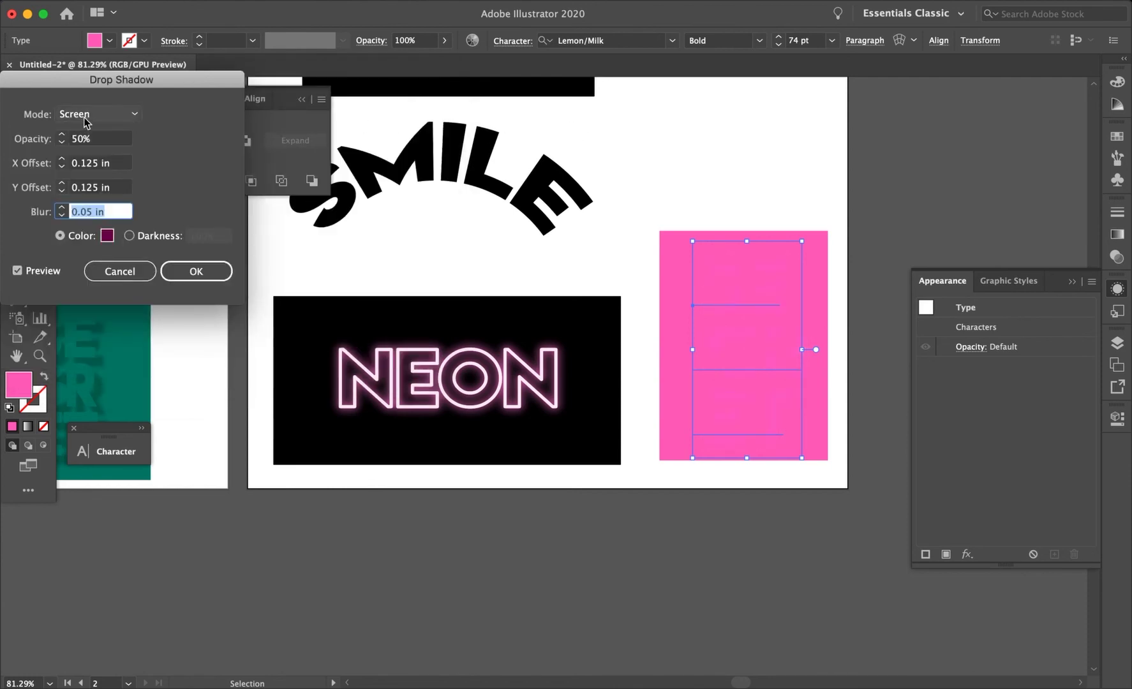
click(83, 117)
click(89, 153)
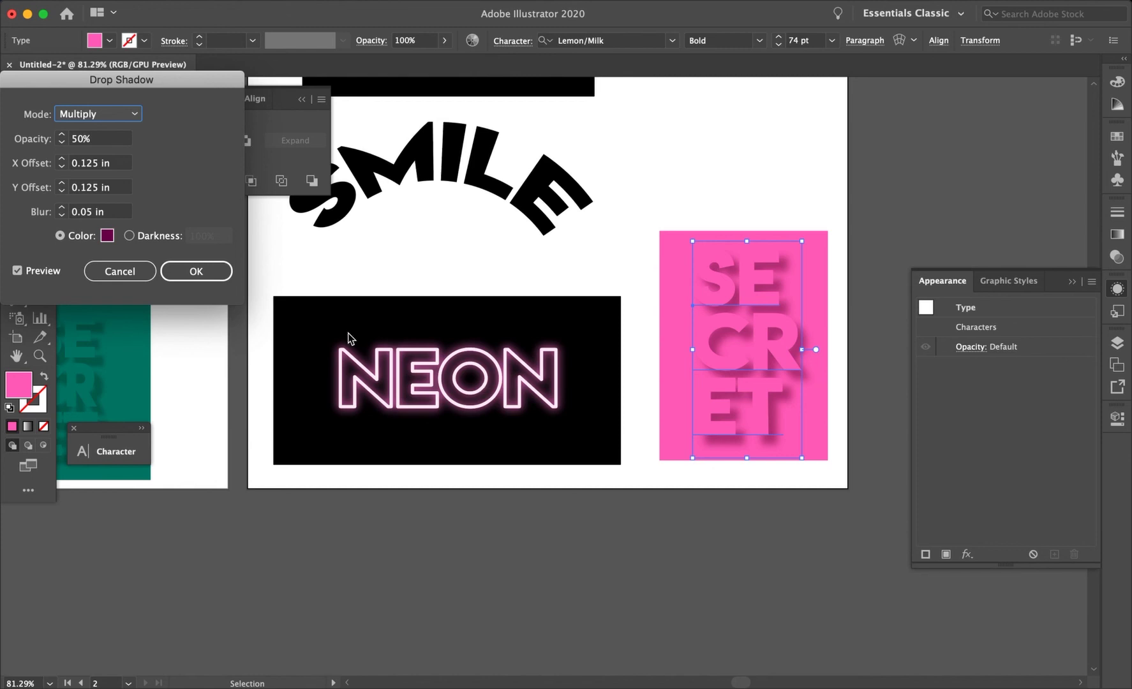
click(201, 270)
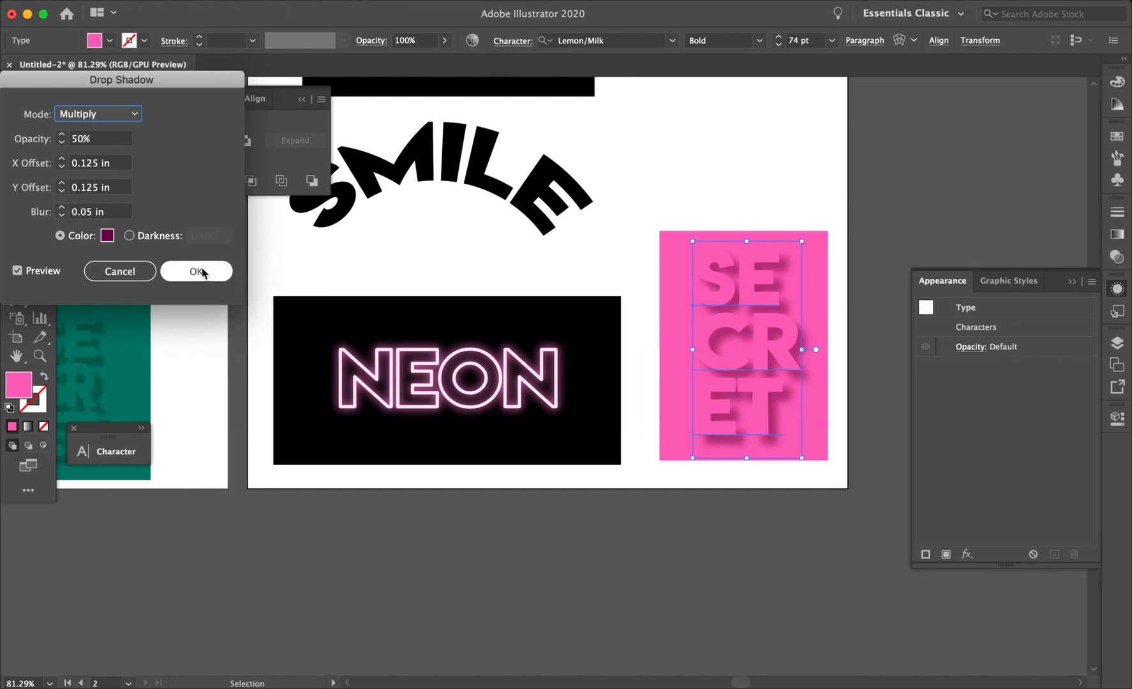
Type WAVY as a new text object and move it to the right of the arched SMILE.
click(784, 210)
scroll(479, 382, down, 3)
click(479, 382)
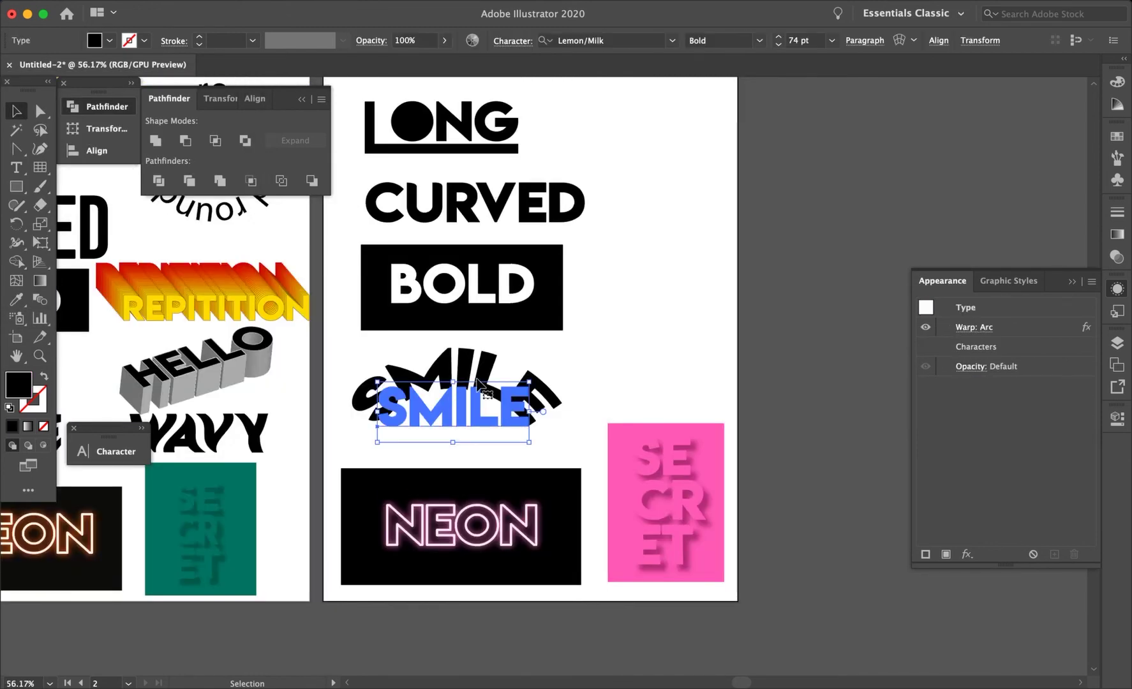
click(652, 332)
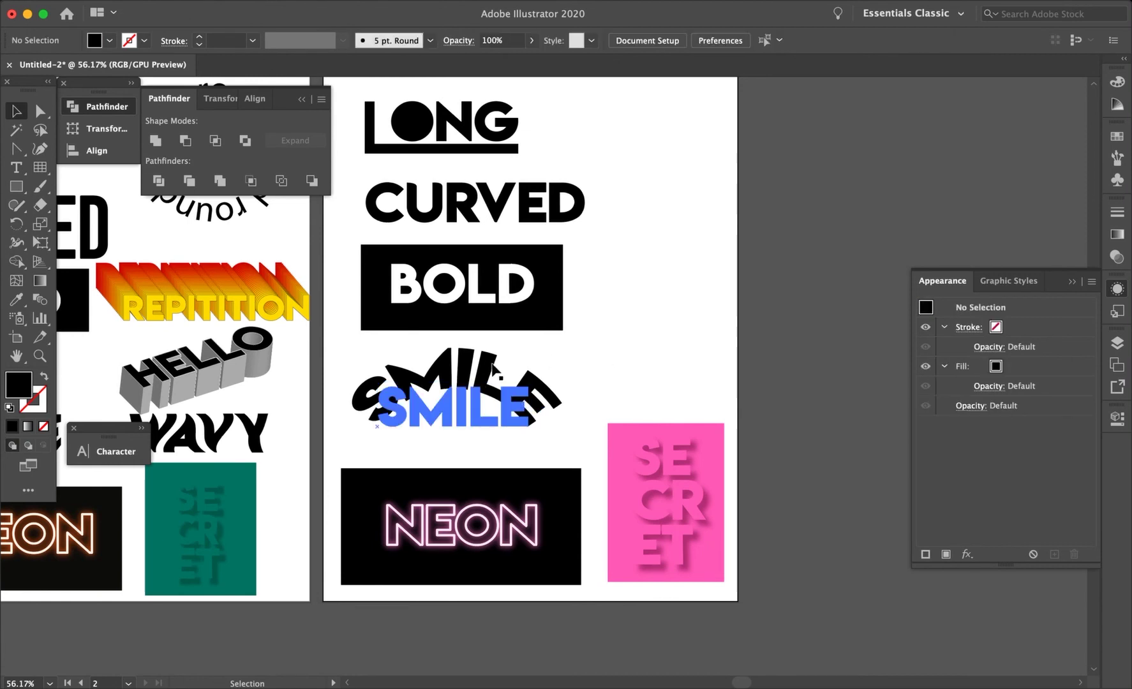
key(t)
click(633, 350)
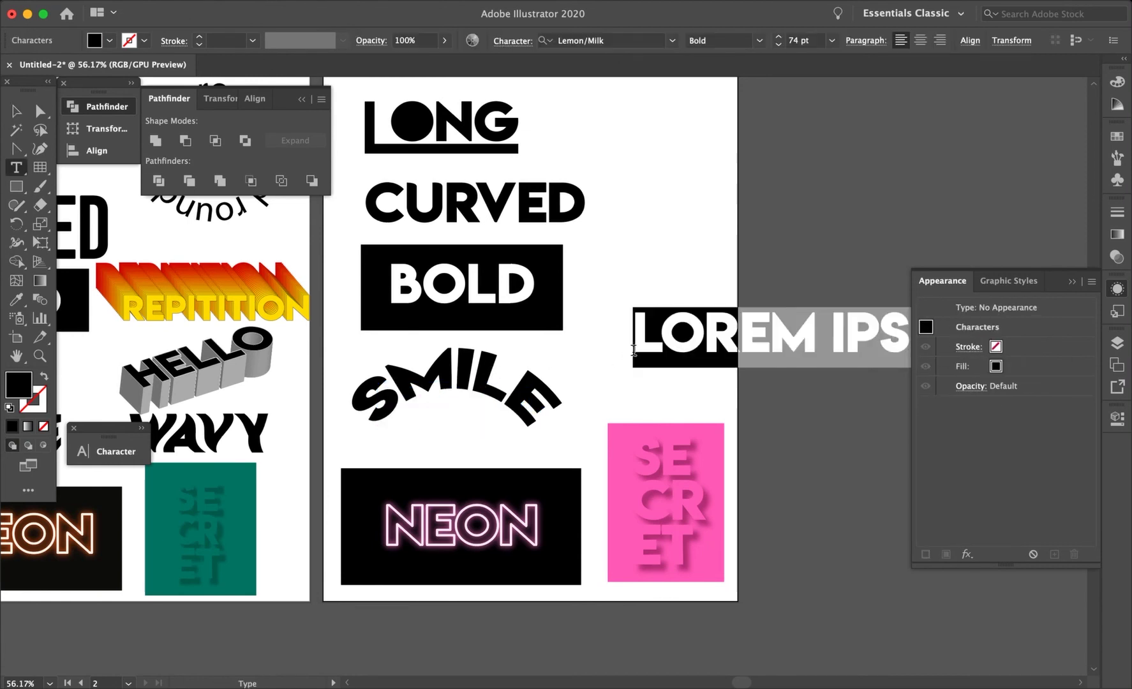
text(WAVY)
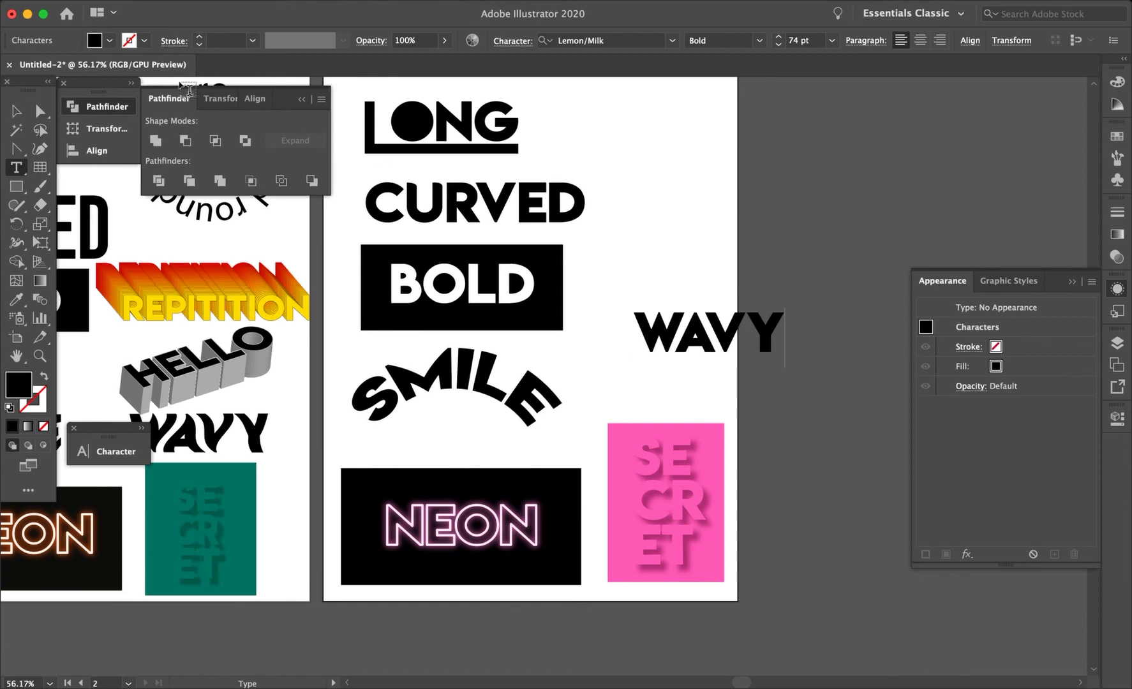
key(Escape)
mouse_move(741, 335)
mouse_down()
mouse_move(682, 357)
mouse_move(681, 368)
mouse_up()
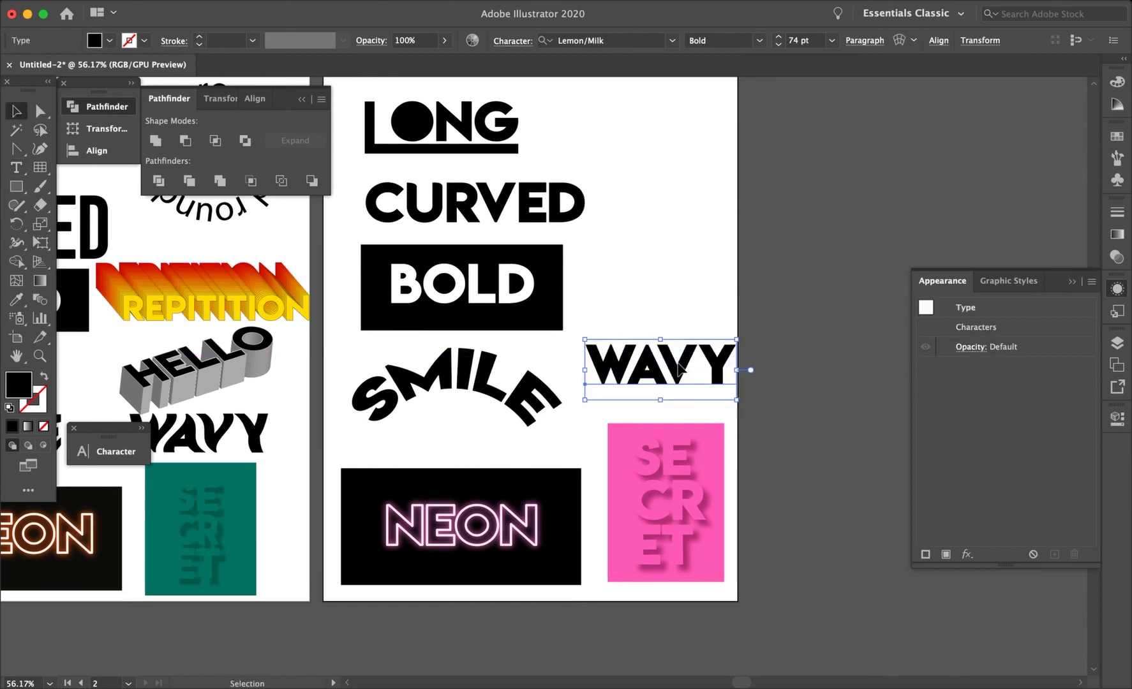
Try Wave, Fish and FishEye warp styles on WAVY at various bend amounts.
click(319, 1)
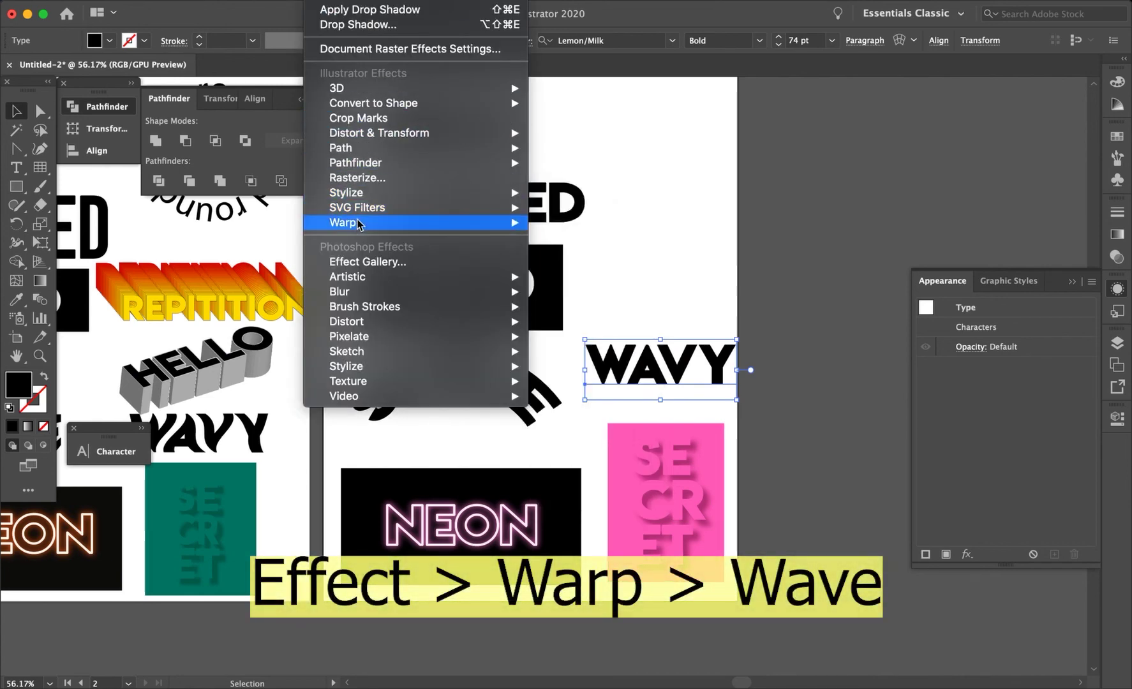
mouse_move(359, 223)
click(577, 348)
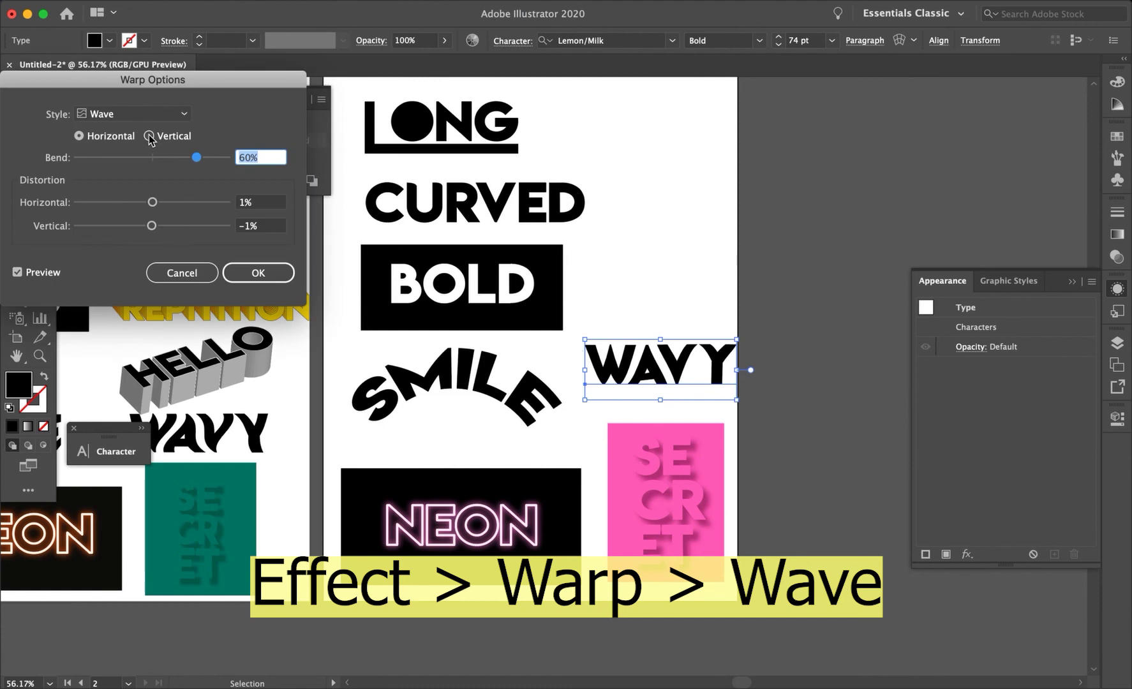
mouse_move(175, 160)
mouse_down()
mouse_move(106, 163)
mouse_move(211, 163)
mouse_move(128, 160)
mouse_up()
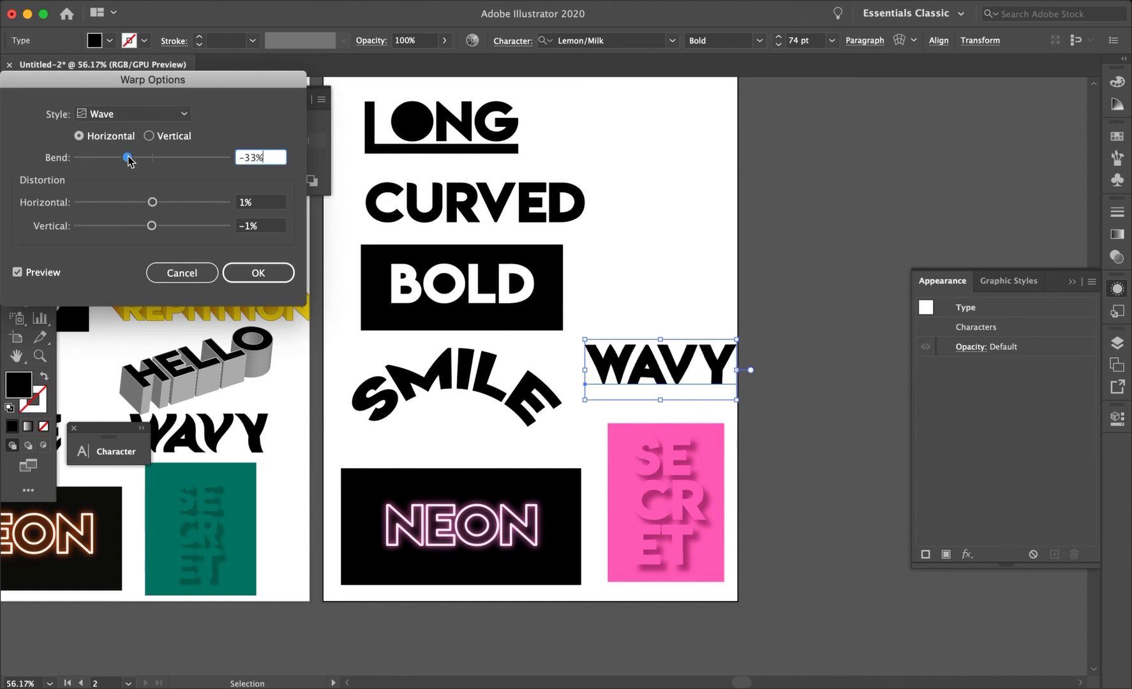
click(187, 158)
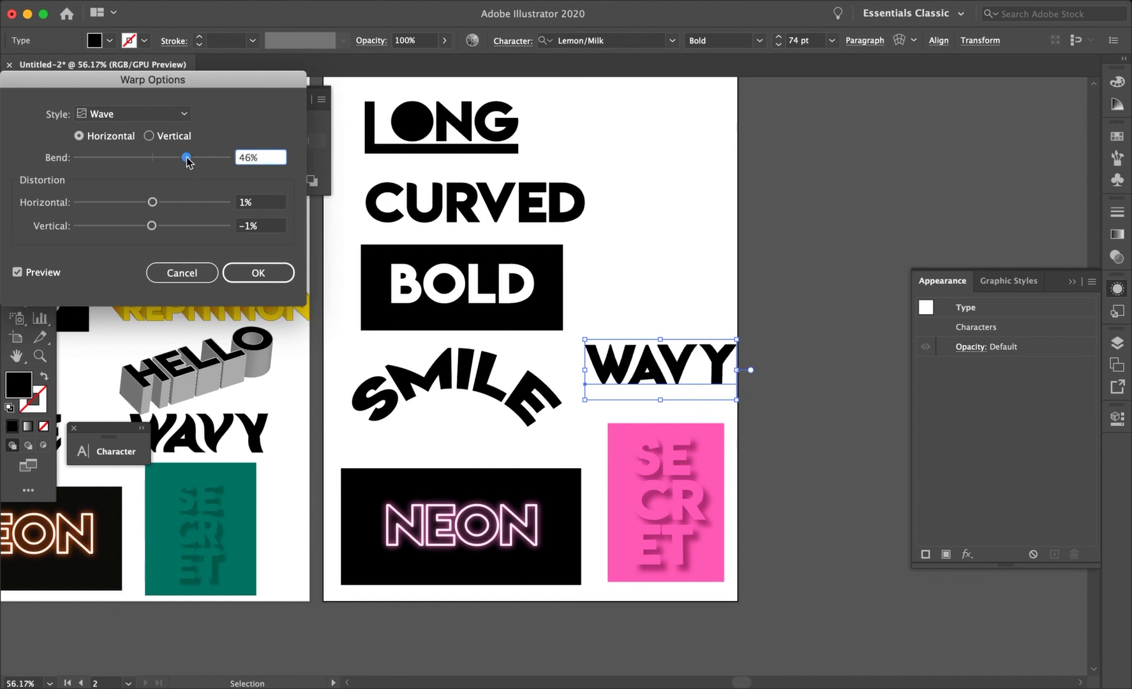
click(157, 114)
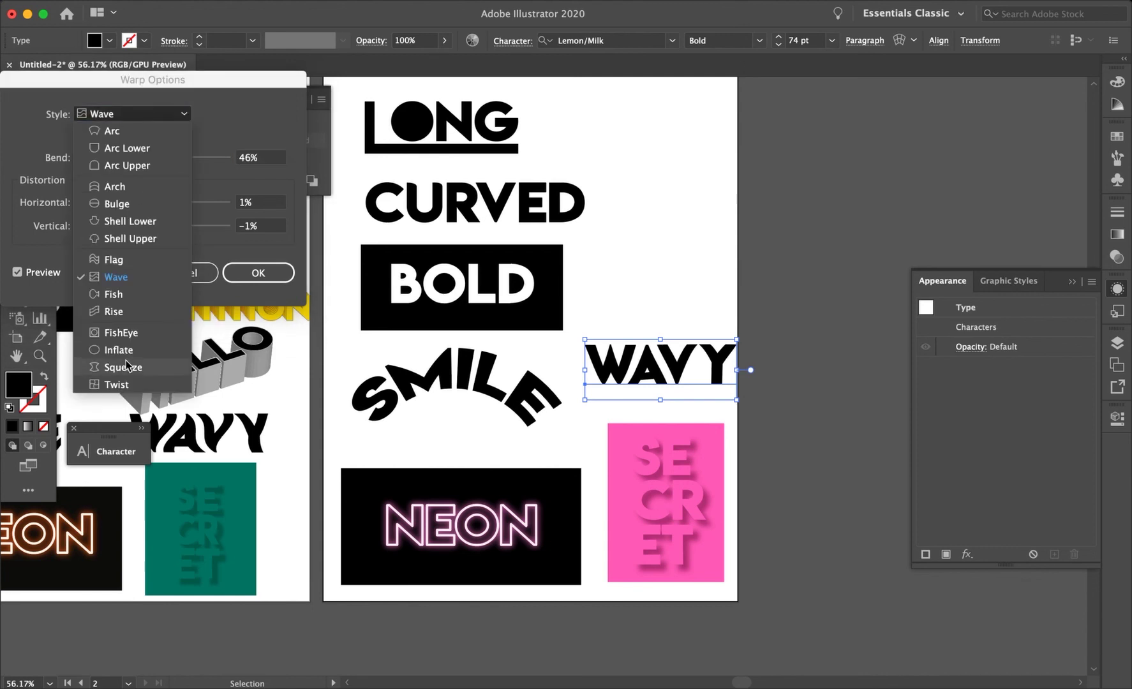
click(117, 297)
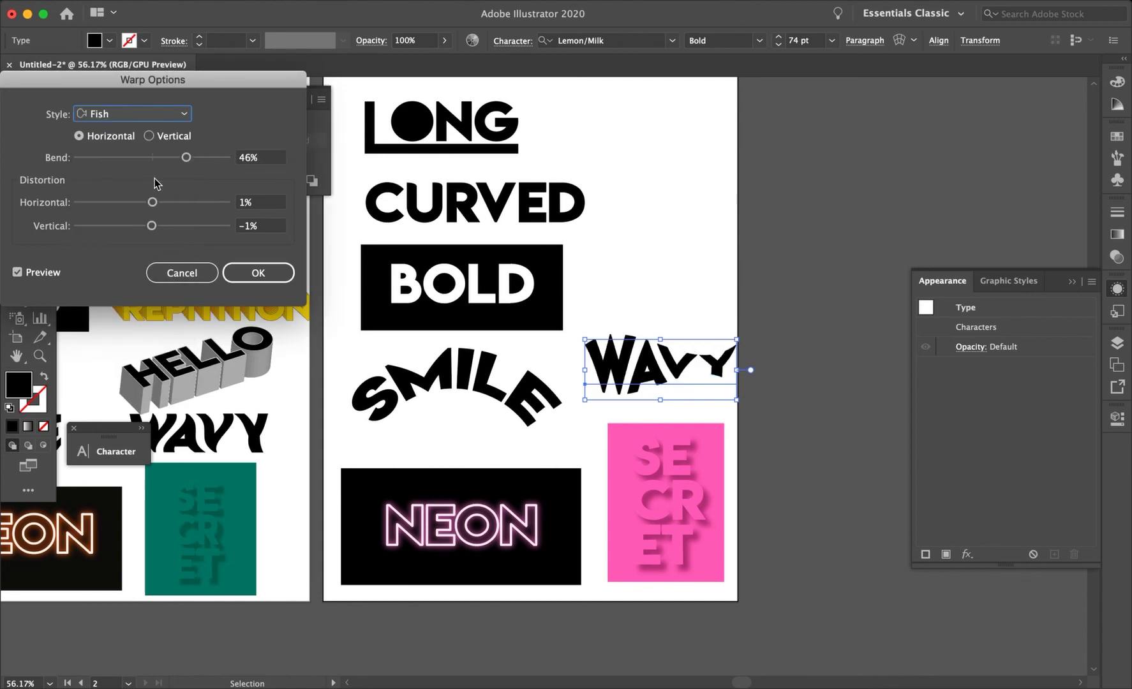
mouse_move(186, 158)
mouse_down()
mouse_move(202, 160)
mouse_move(152, 161)
mouse_up()
click(146, 118)
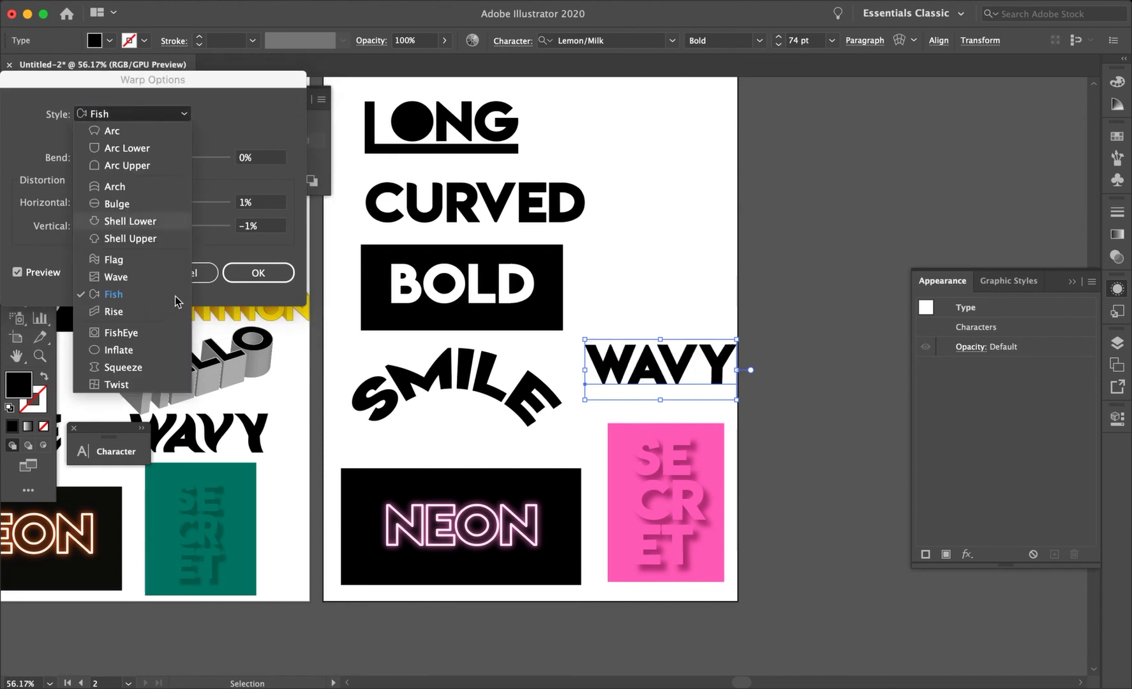
click(162, 349)
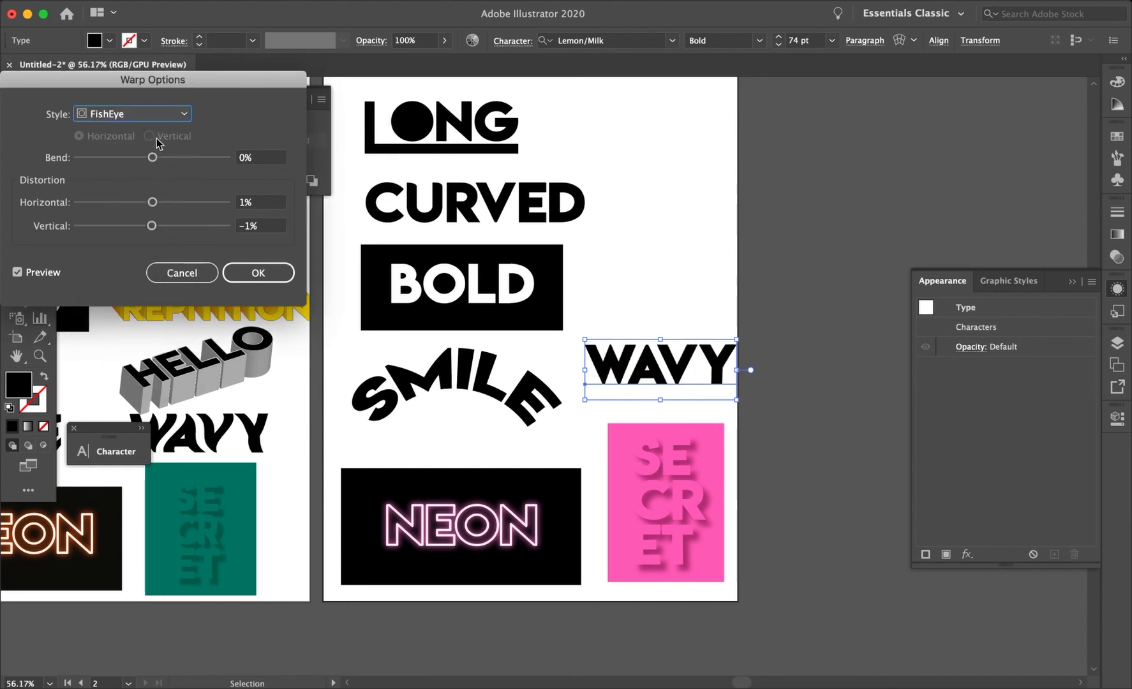
drag(154, 157, 204, 163)
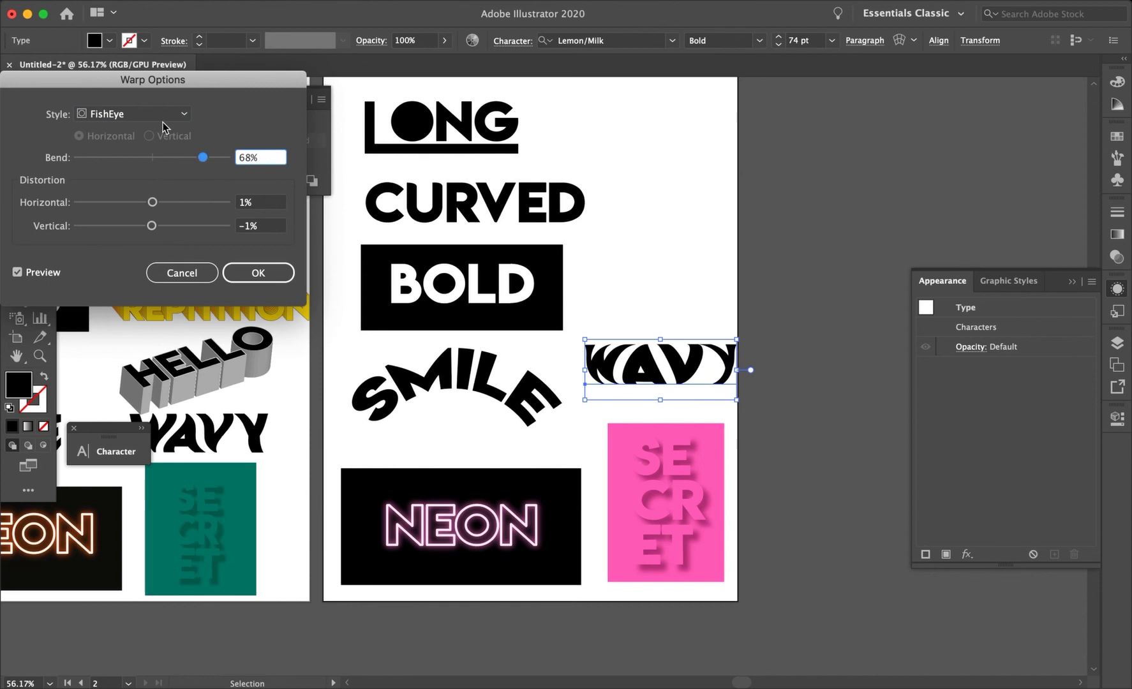
Settle on a vertical Wave warp with the bend lowered to 10%, and apply it.
click(162, 126)
click(141, 279)
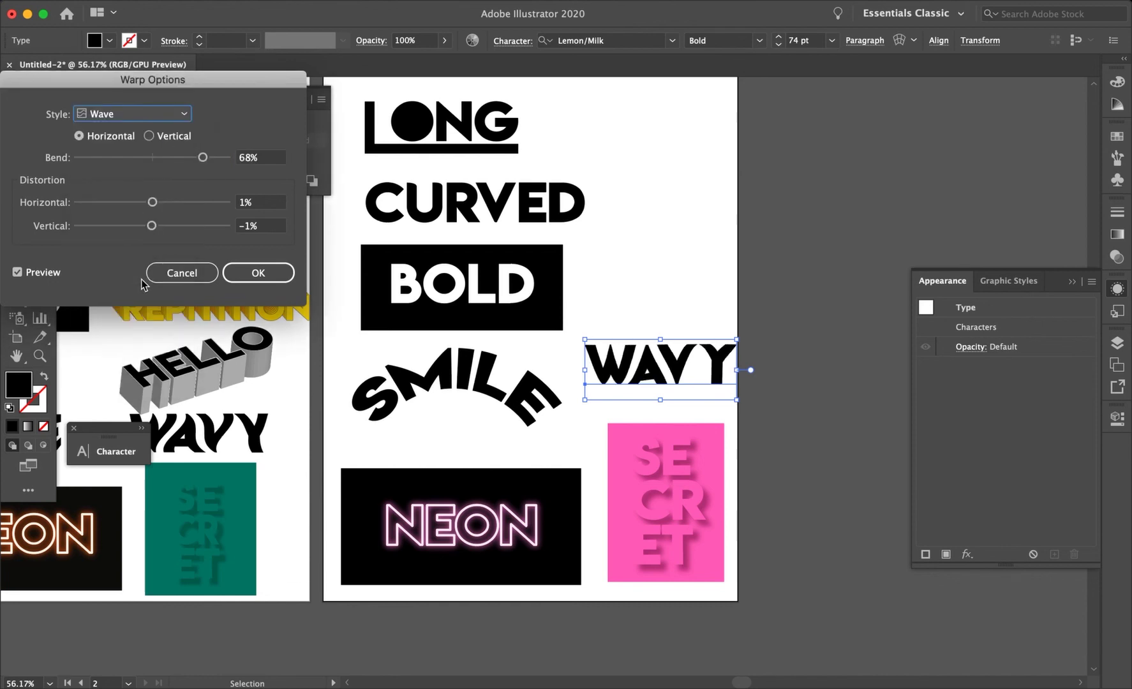
click(150, 138)
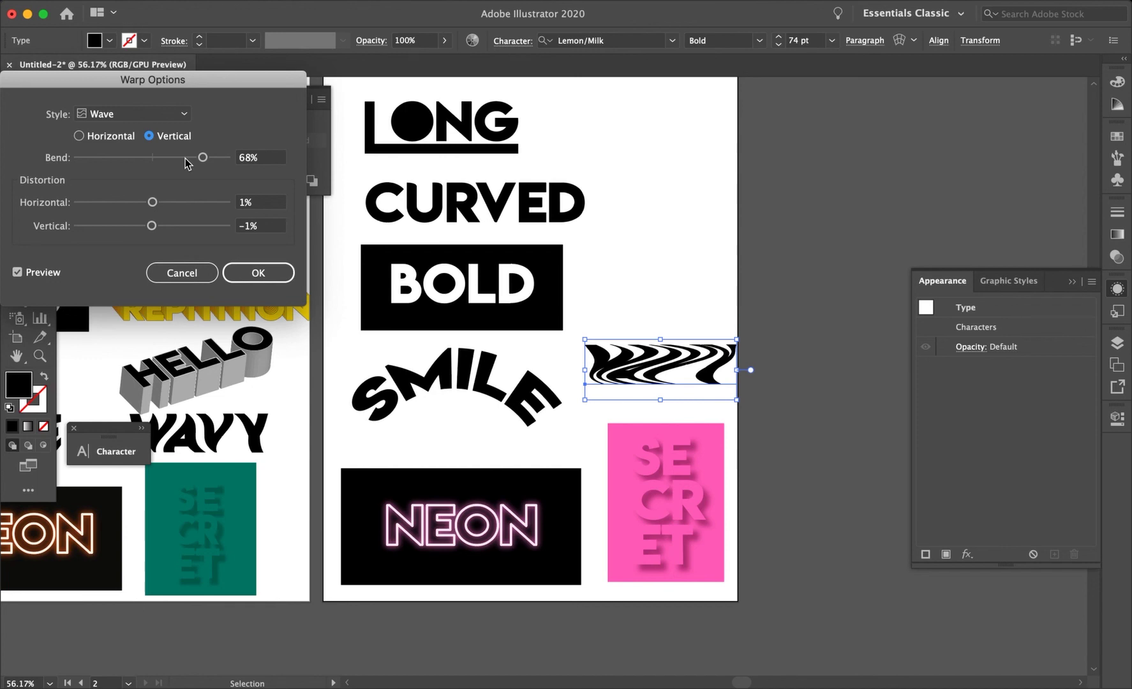
drag(183, 158, 160, 161)
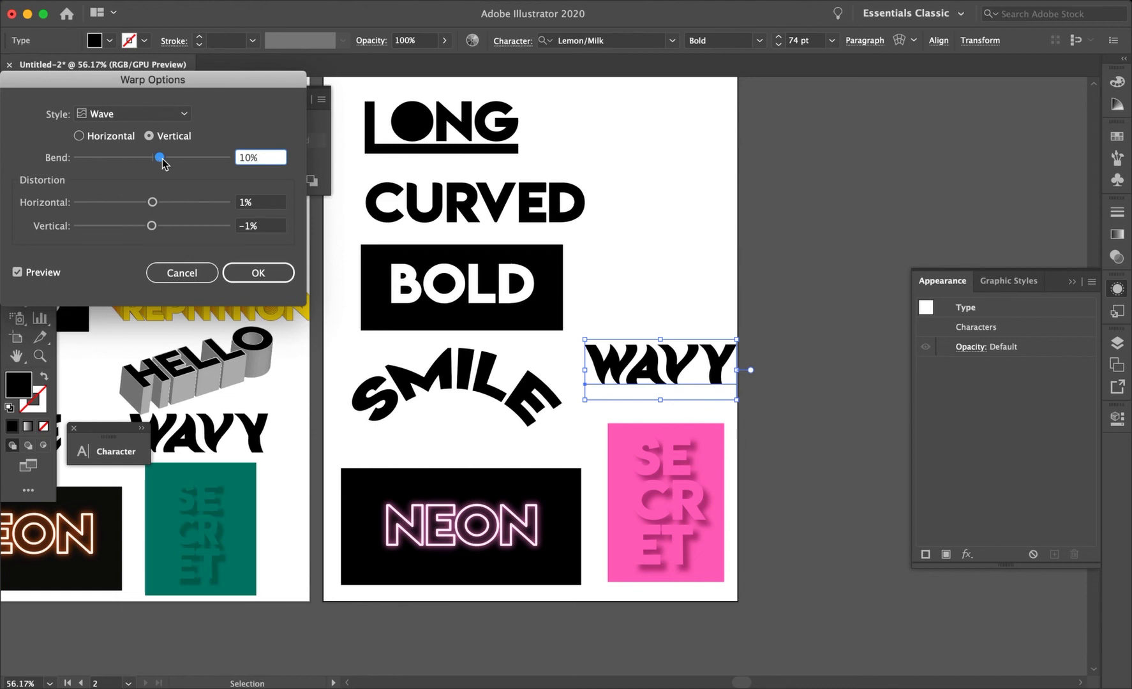
click(257, 281)
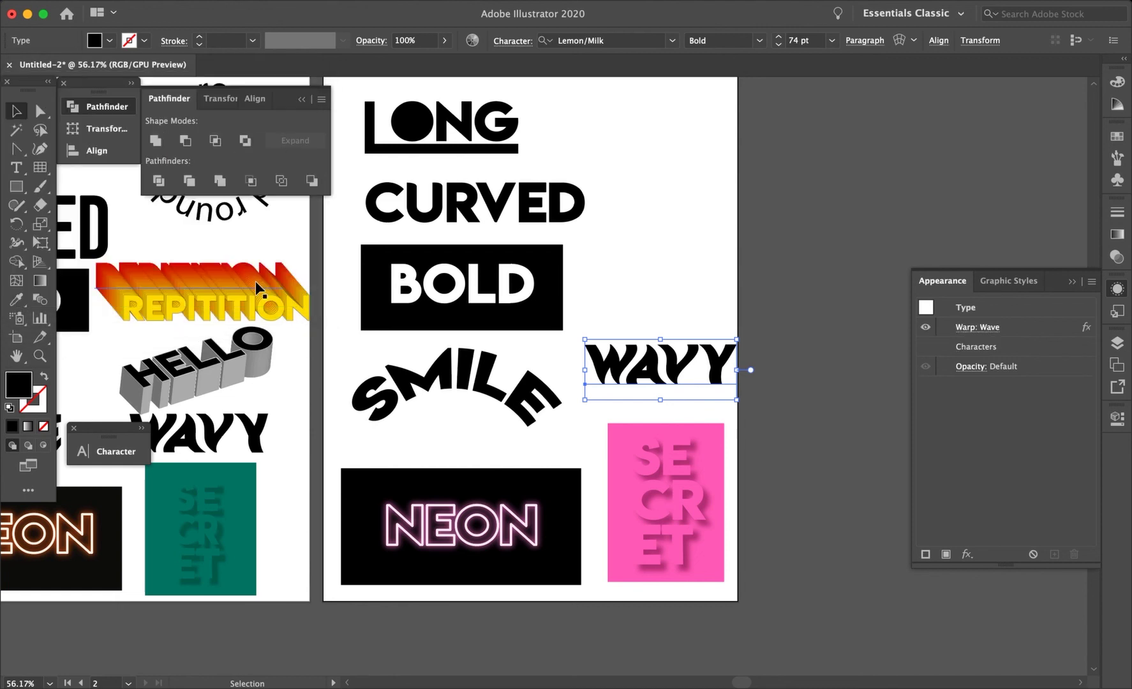